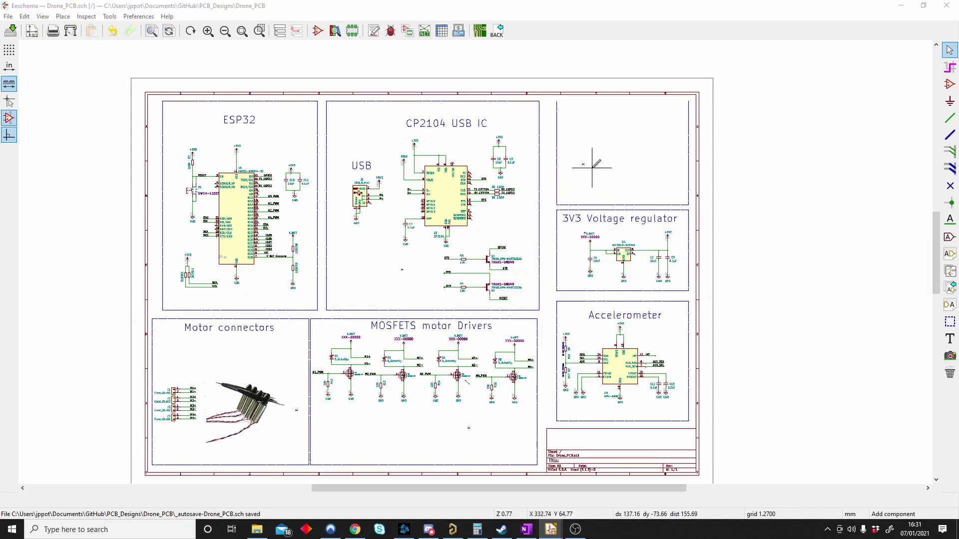
Step: Add the ESP32 symbol from the SparkFun-RF library, placing it over the upper-right corner of the schematic sheet
key("a")
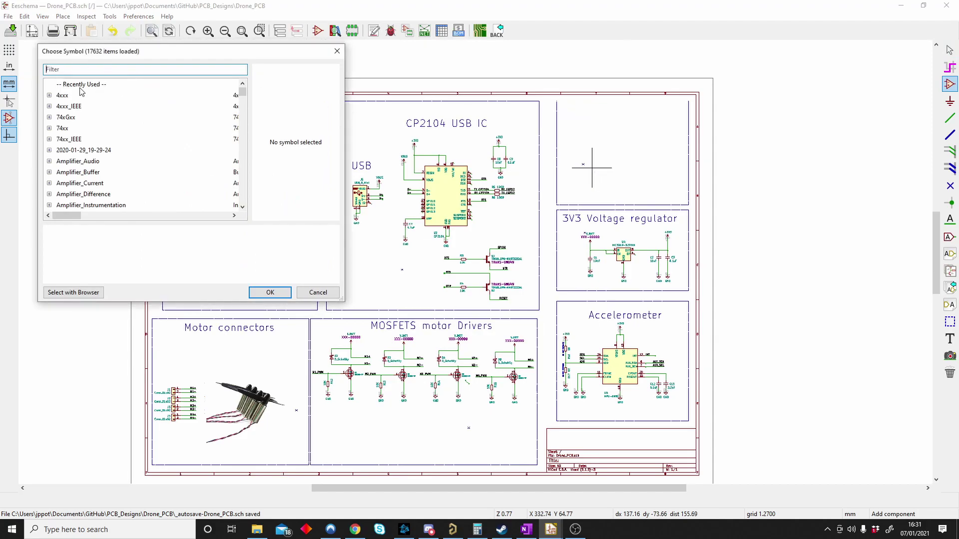
type("ES")
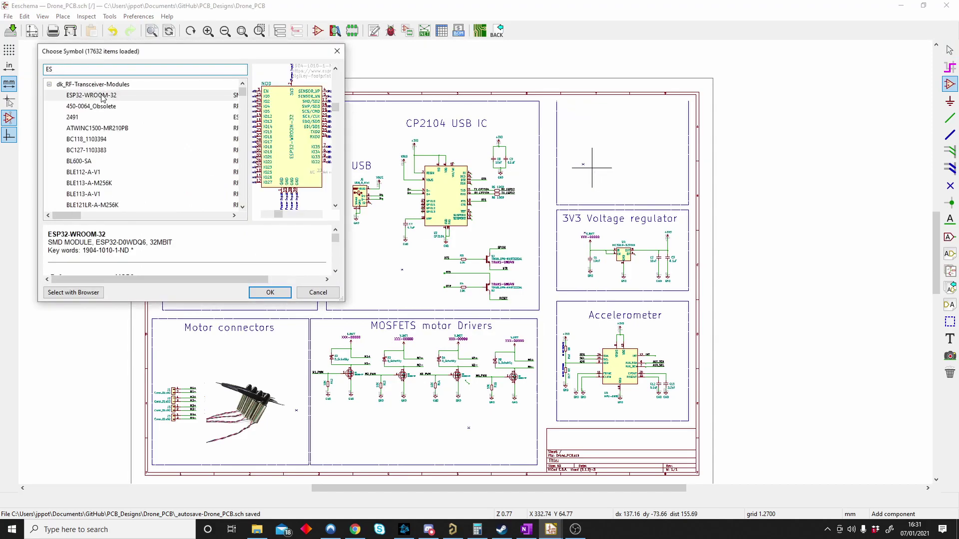
type("P32")
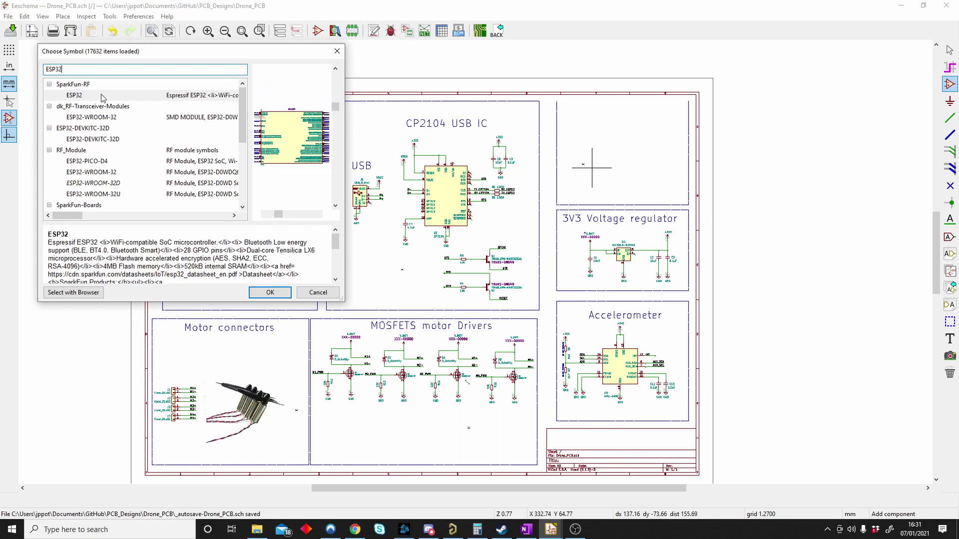
key("Return")
left_click(711, 142)
key("Escape")
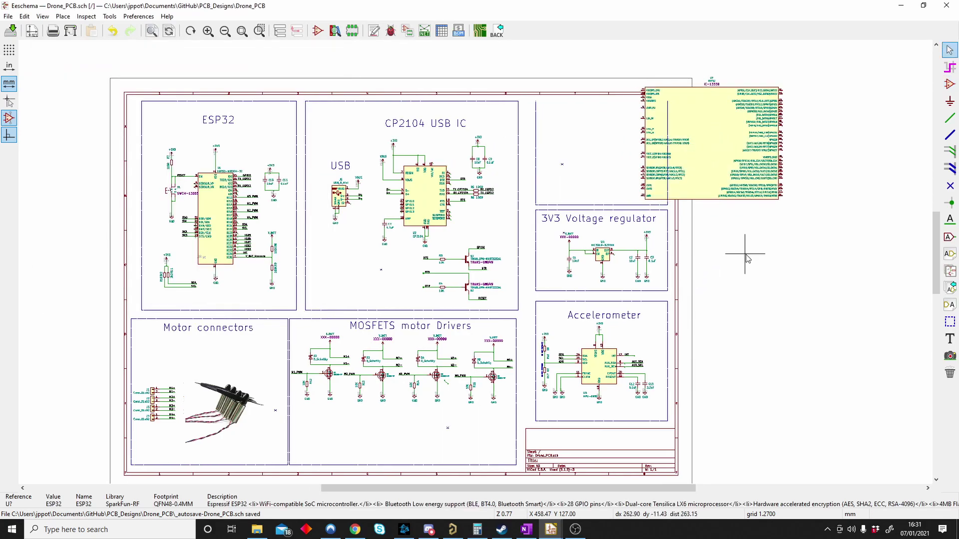
key("a")
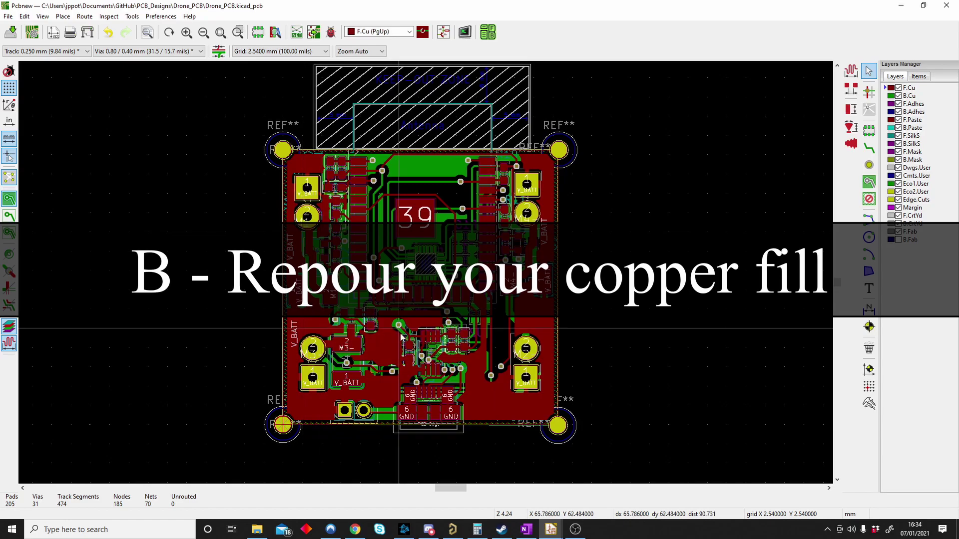
Step: Switch to the PCB layout, make B.Cu the active layer and select the GND zone outline on it
scroll(427, 276, "up", 4)
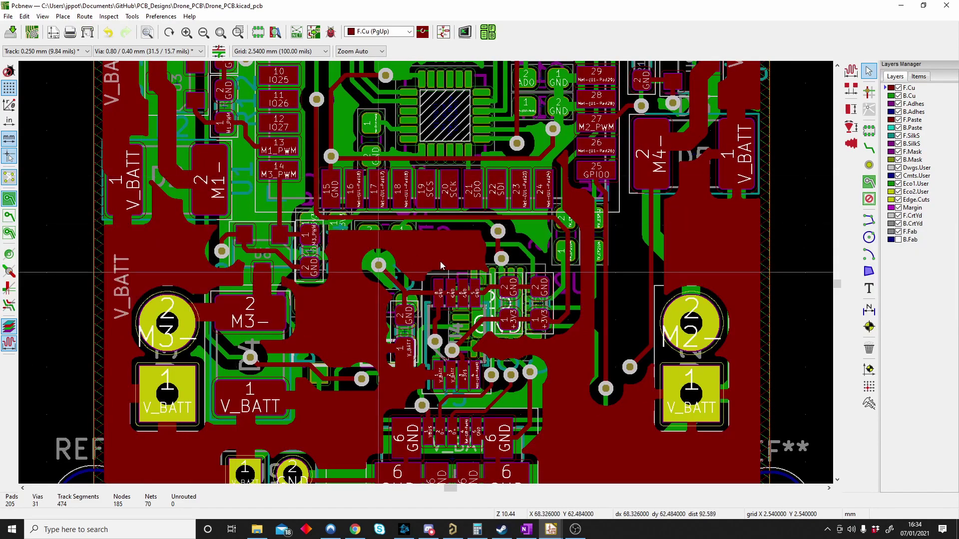
scroll(489, 308, "down", 1)
middle_click_drag(499, 304, 471, 292)
middle_click_drag(427, 217, 534, 295)
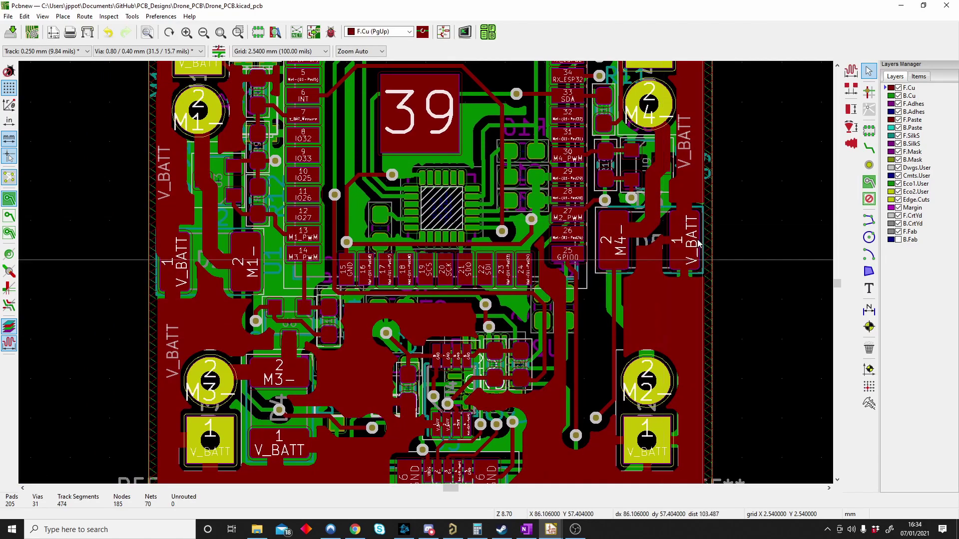
middle_click_drag(322, 162, 334, 193)
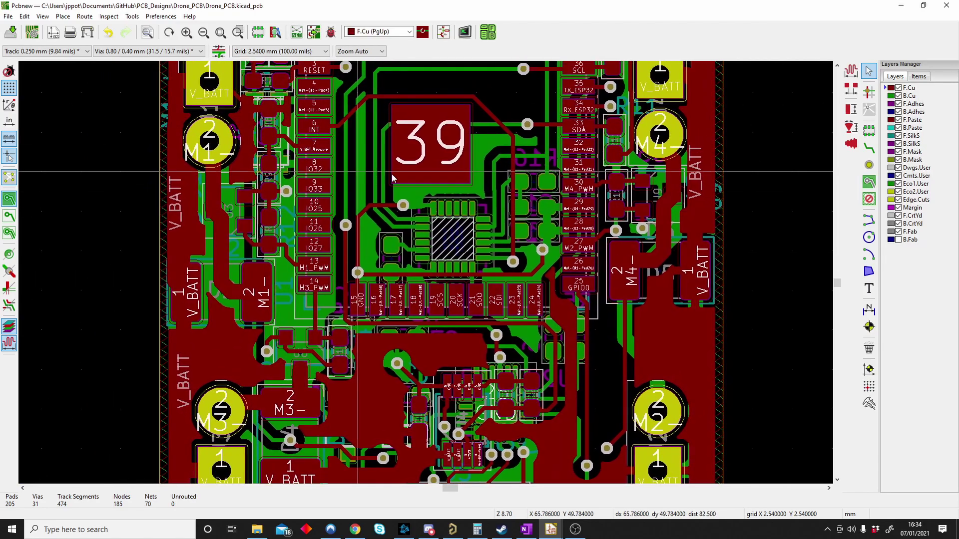
left_click(482, 160)
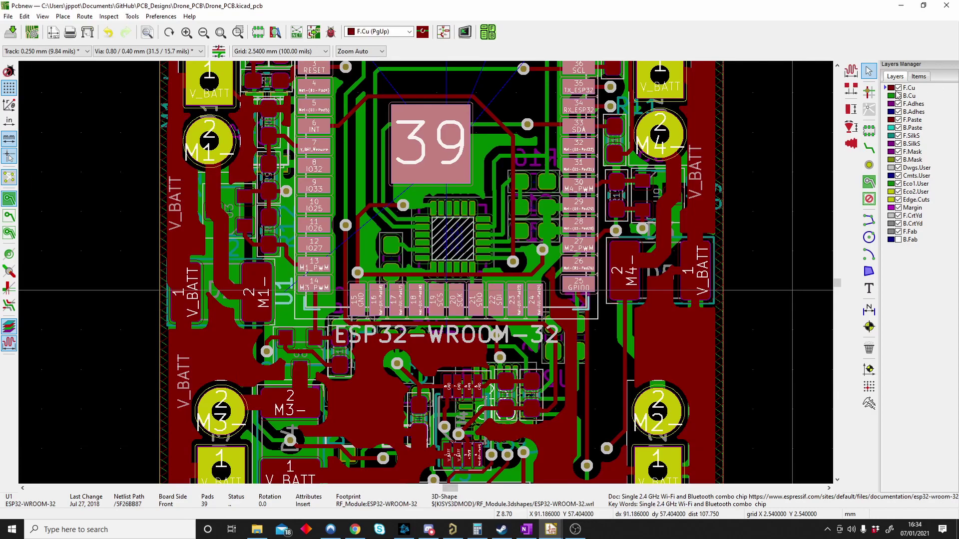
left_click(893, 96)
left_click(201, 253)
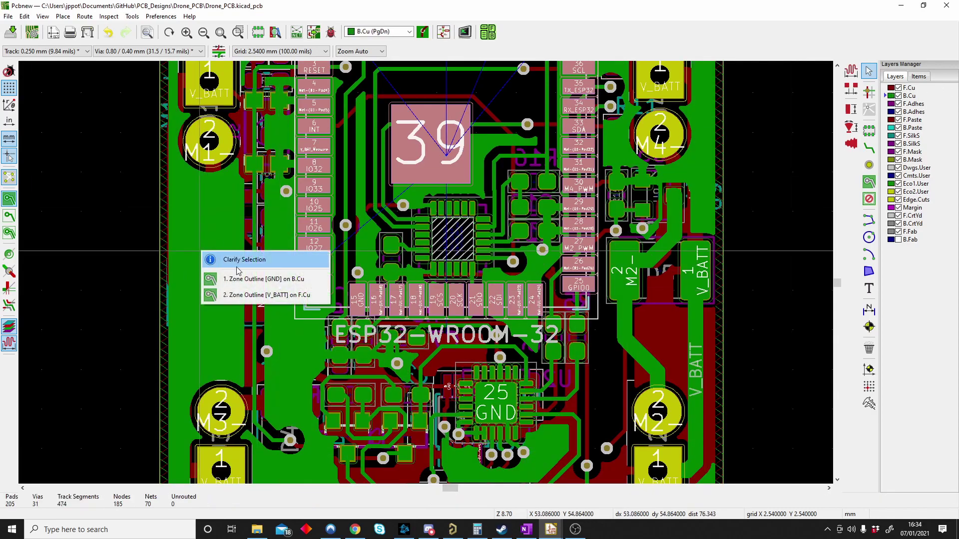
left_click(229, 274)
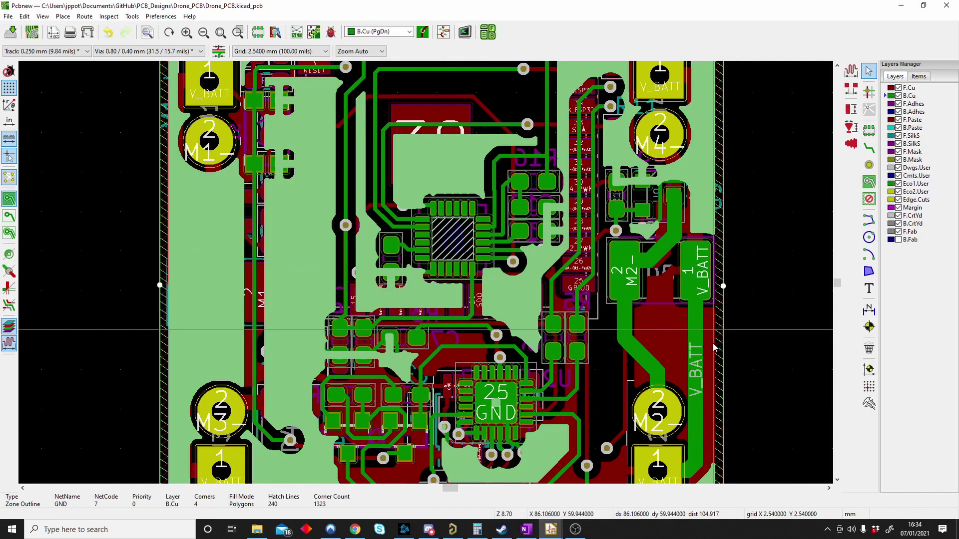
Step: Move footprint U5 up against the M4- pad and refill the copper zones
left_click(628, 206)
left_click(655, 226)
scroll(693, 170, "up", 4)
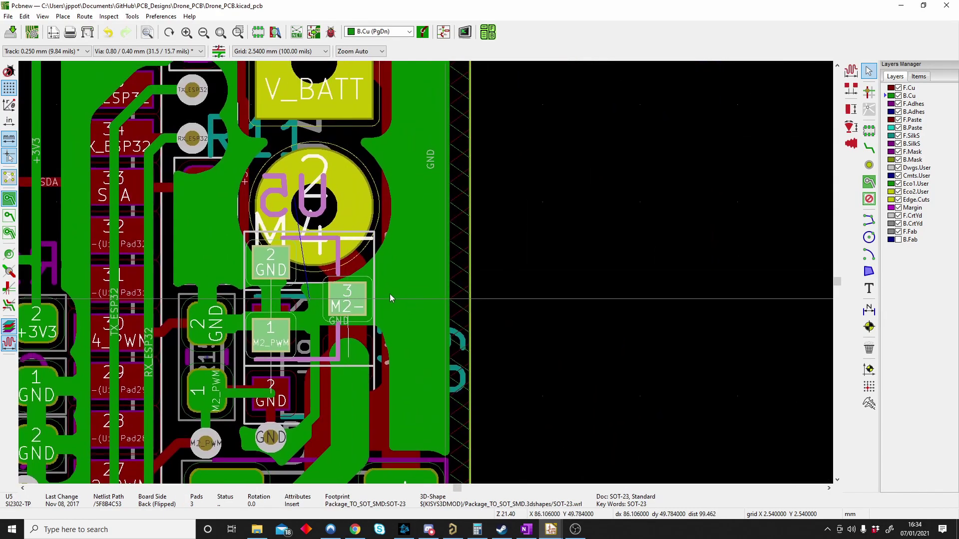
left_click(496, 293)
key("b")
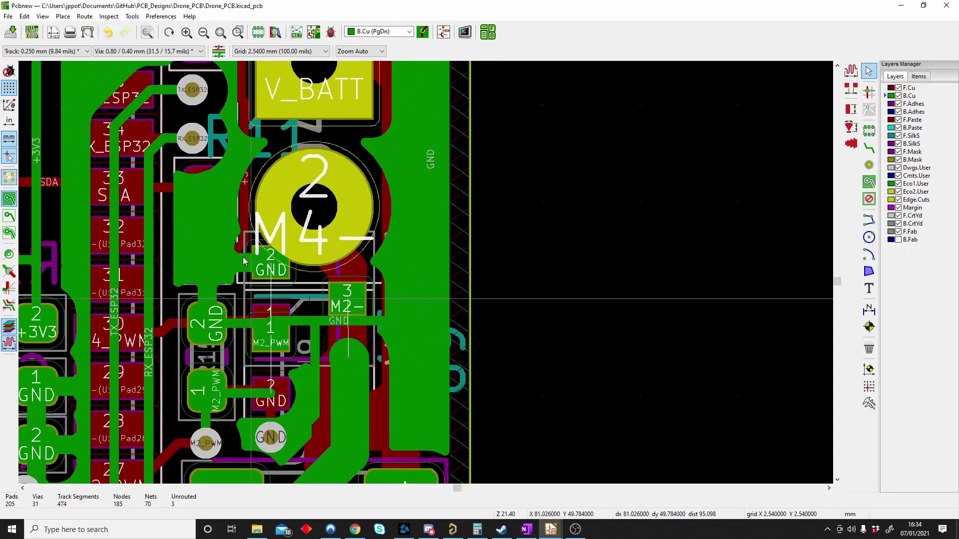
Step: Move footprint U5 back down to the end of the wide M2- track and repour the copper fill
left_click(302, 285)
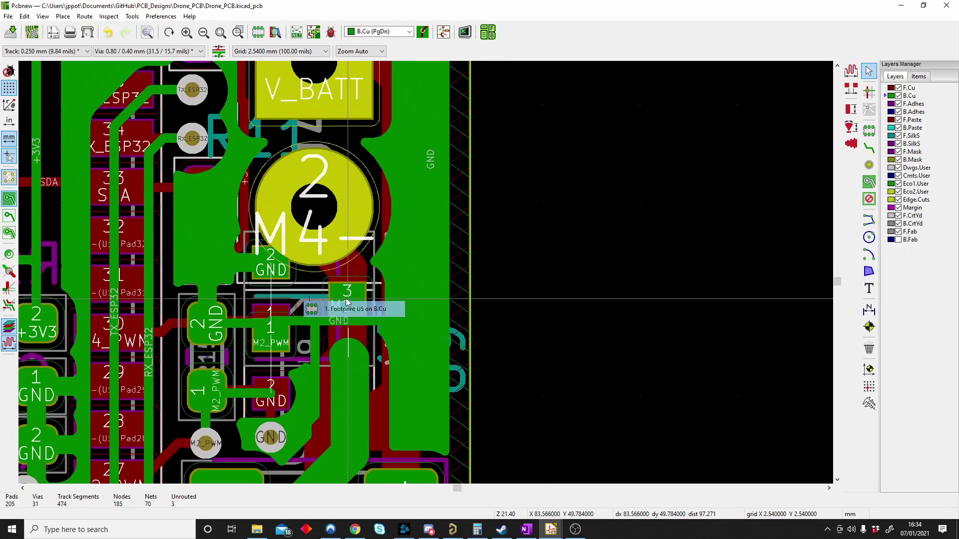
left_click(312, 306)
left_click_drag(310, 338, 311, 360)
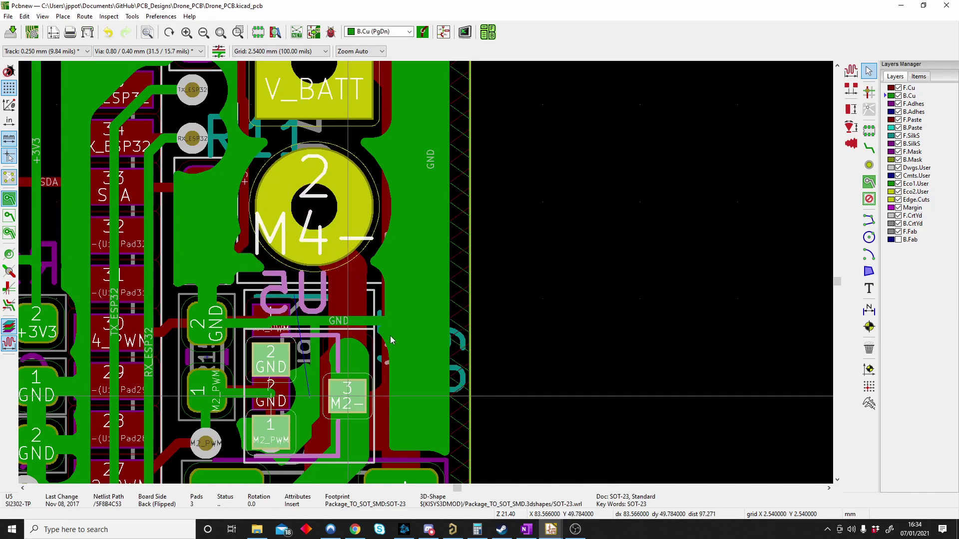
key("b")
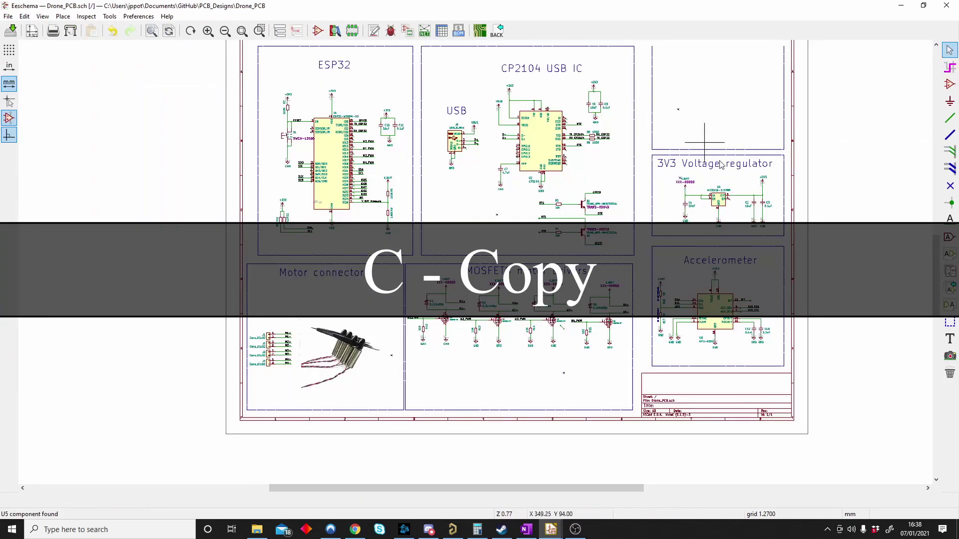
Step: Switch to the schematic and copy the 100R resistor R5, placing the duplicate above the RX_ESP32 label
scroll(539, 165, "up", 6)
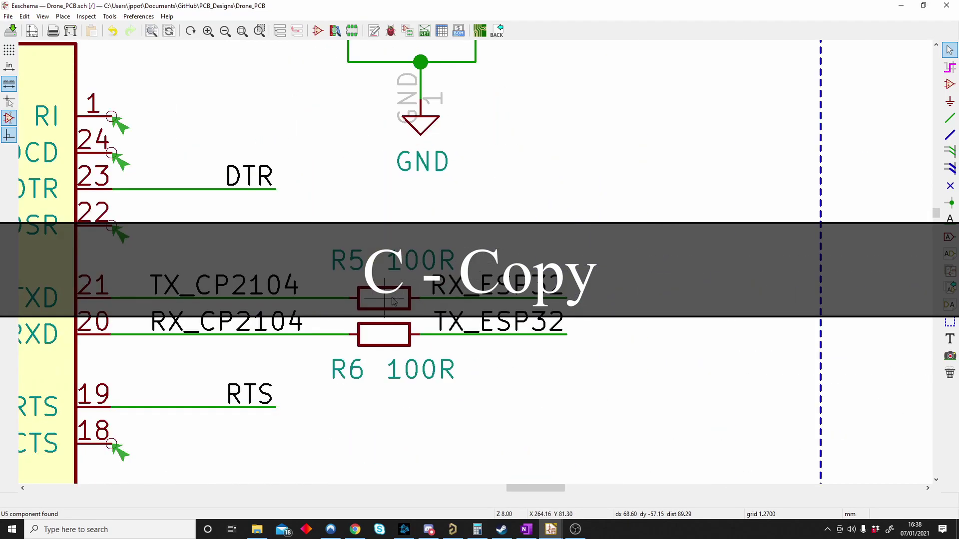
key("c")
left_click(629, 208)
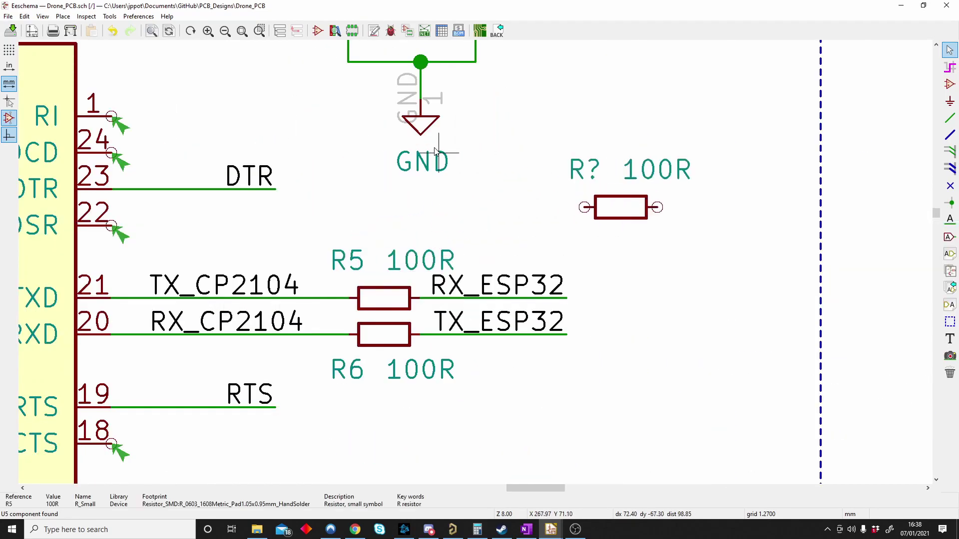
Step: Copy the 10uF capacitor C8 and place the duplicate beside C9 in the CP2104 USB IC block
middle_click_drag(439, 147, 447, 279)
scroll(452, 198, "down", 1)
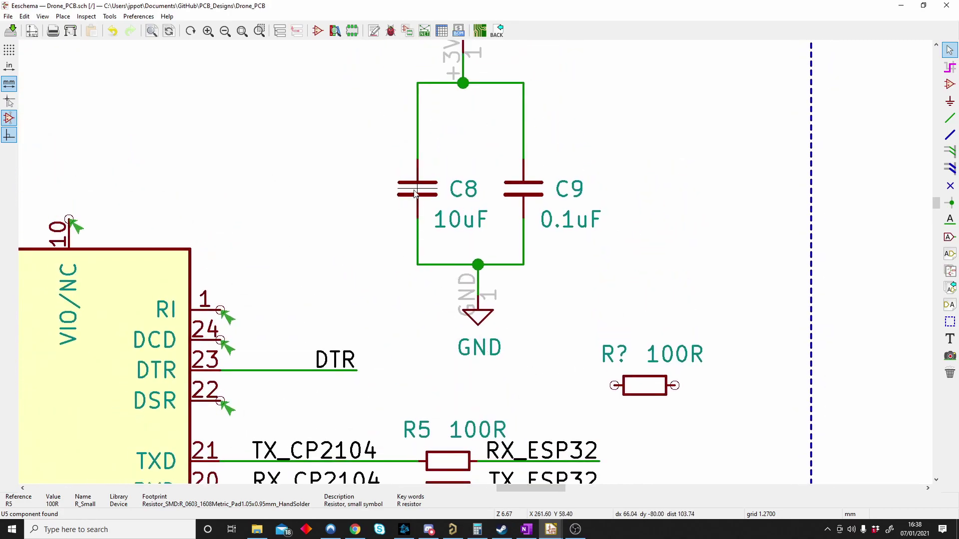
key("c")
left_click(649, 205)
scroll(414, 311, "down", 5)
scroll(338, 242, "up", 5)
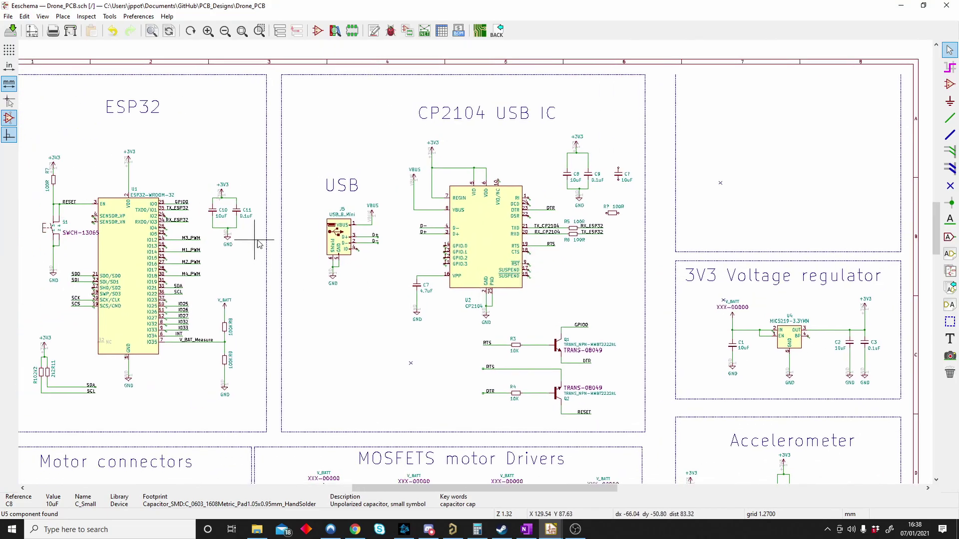
key("c")
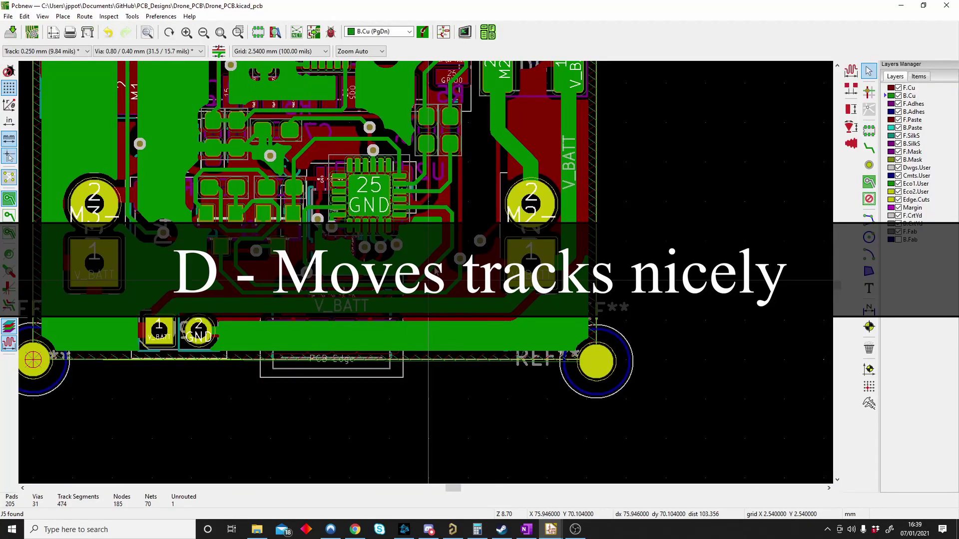
Step: Switch to the PCB layout and drag the diagonal DTR track segment toward the GPIO0 via with its connected segments attached
scroll(435, 269, "up", 4)
middle_click_drag(434, 229, 417, 231)
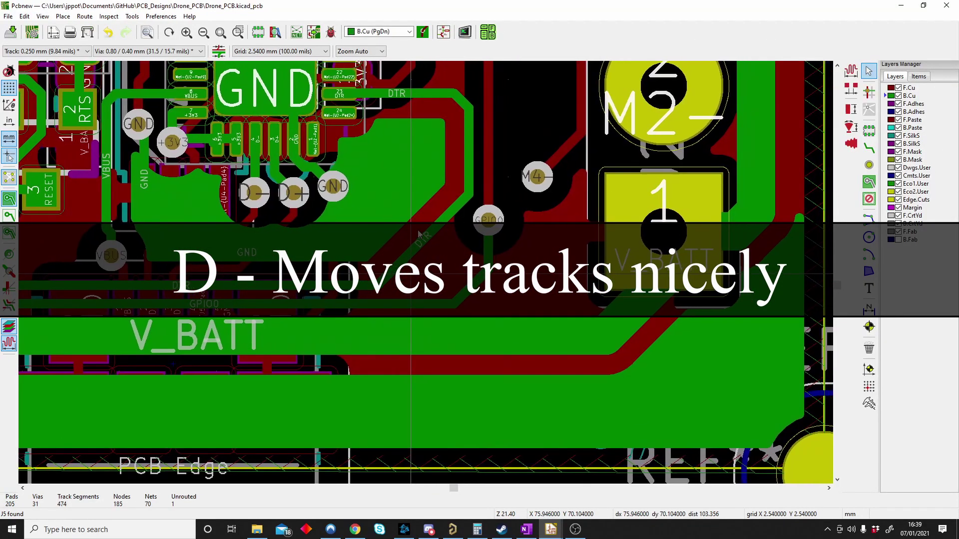
left_click(425, 246)
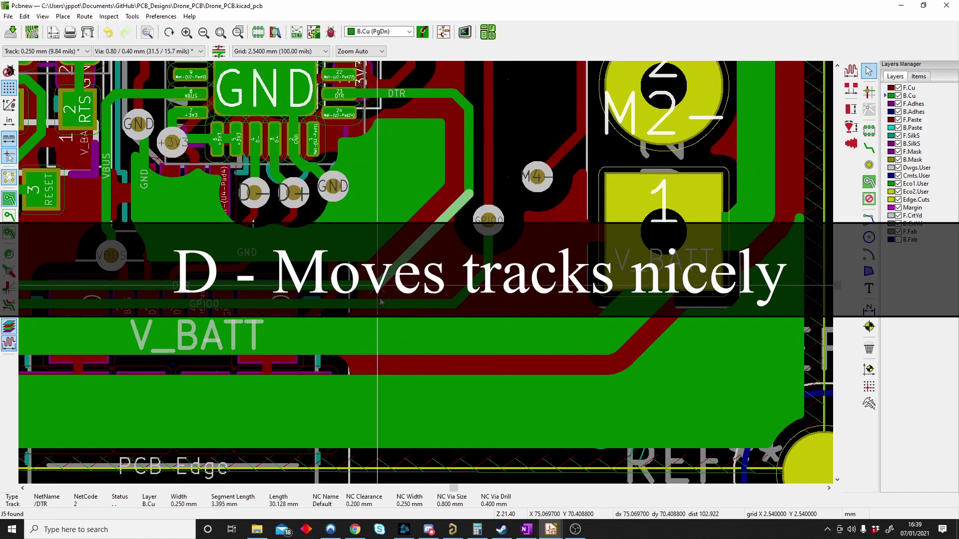
key("d")
left_click(422, 345)
Step: Undo, redo and again undo the DTR track drag, and try dragging the same diagonal segment once more
key("ctrl+z")
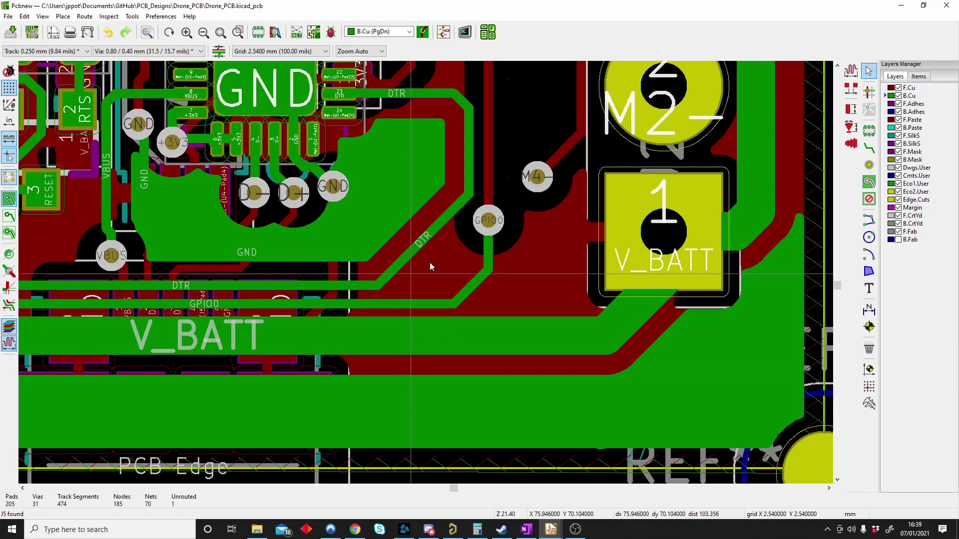
key("ctrl+y")
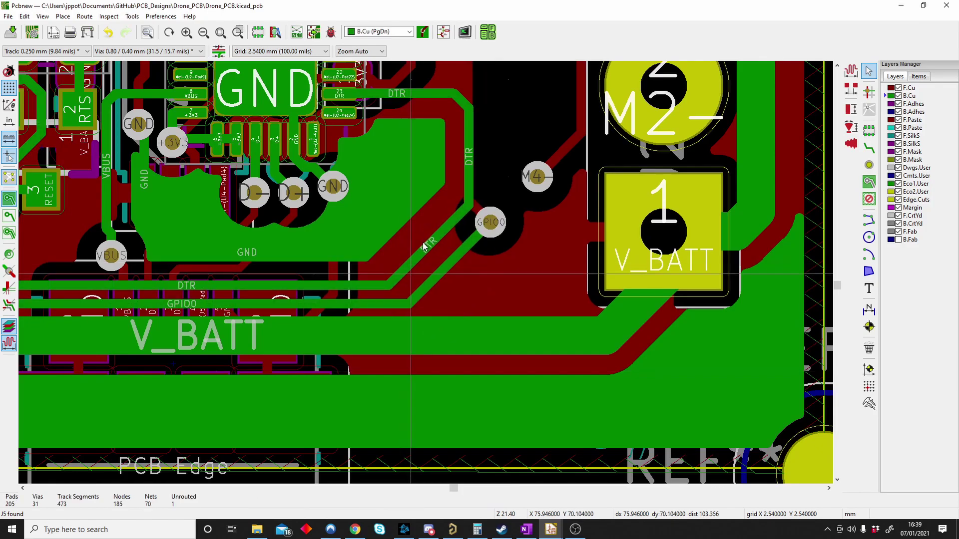
key("ctrl+z")
left_click(423, 248)
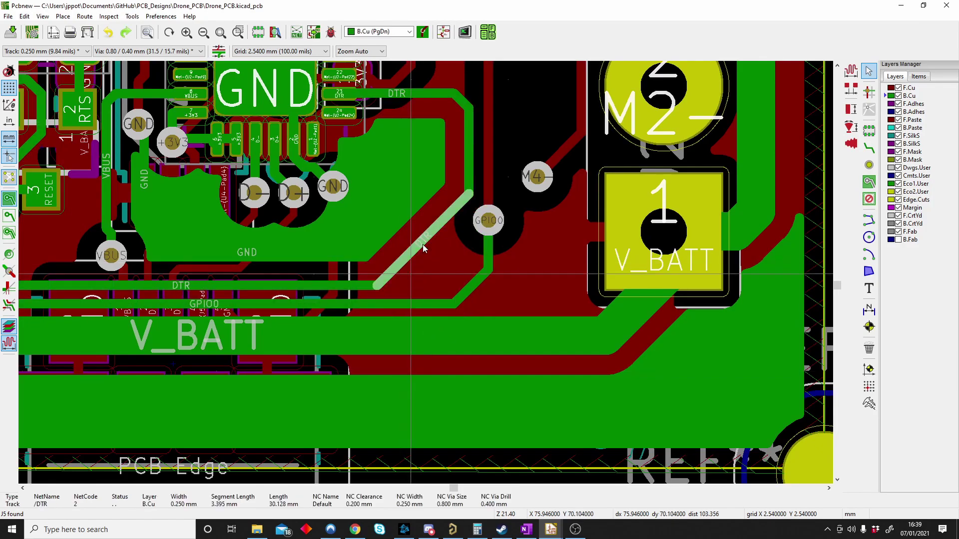
key("BackSpace")
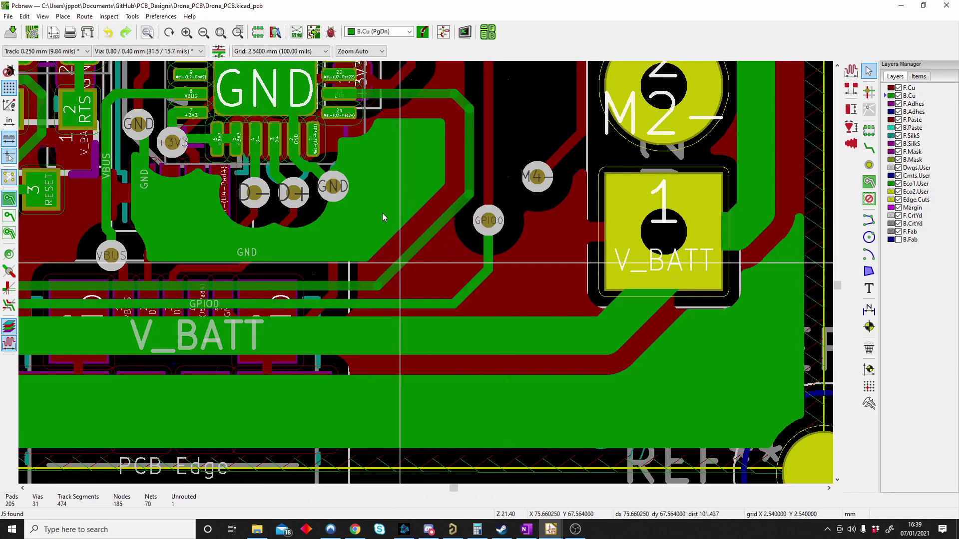
Step: Try dragging the diagonal M2- track segment above the M2- pad while keeping its neighbouring segments connected
middle_click_drag(464, 253, 443, 488)
middle_click_drag(599, 162, 444, 314)
left_click(446, 328)
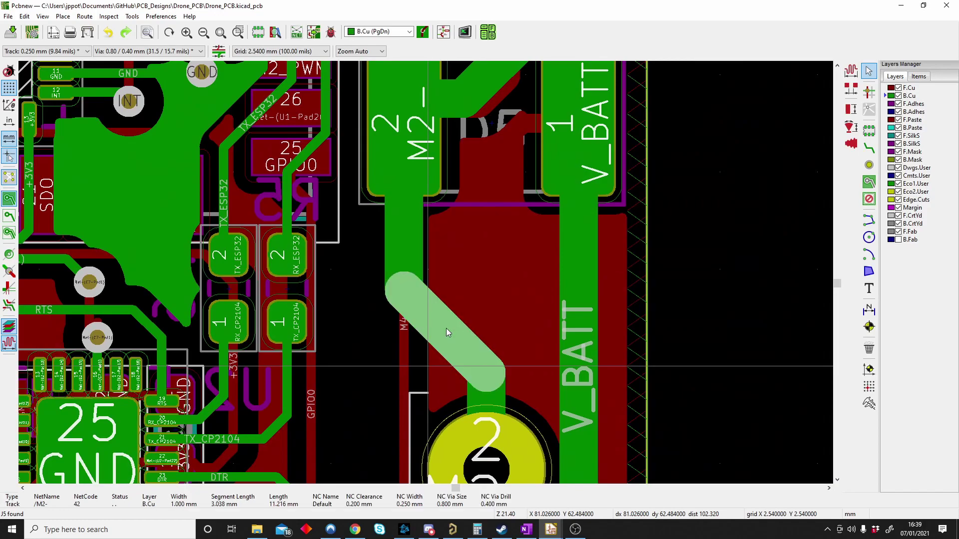
key("d")
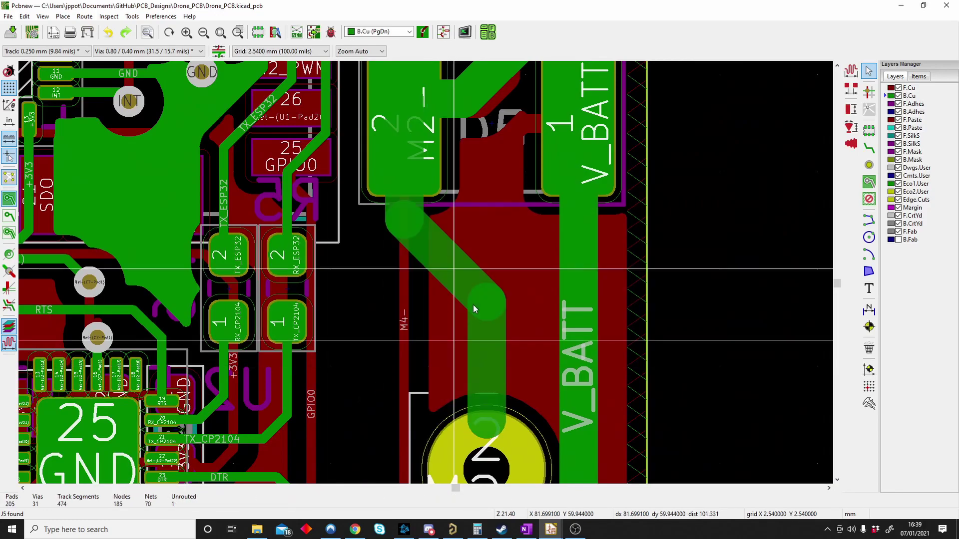
Step: Try a plain move of the diagonal M2- segment away from its adjoining tracks, and undo it
left_click(443, 319)
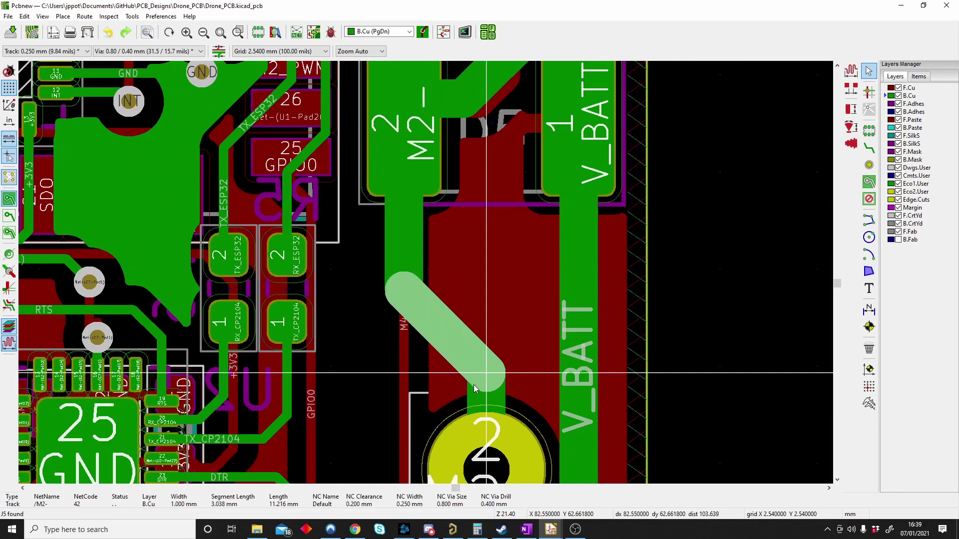
key("m")
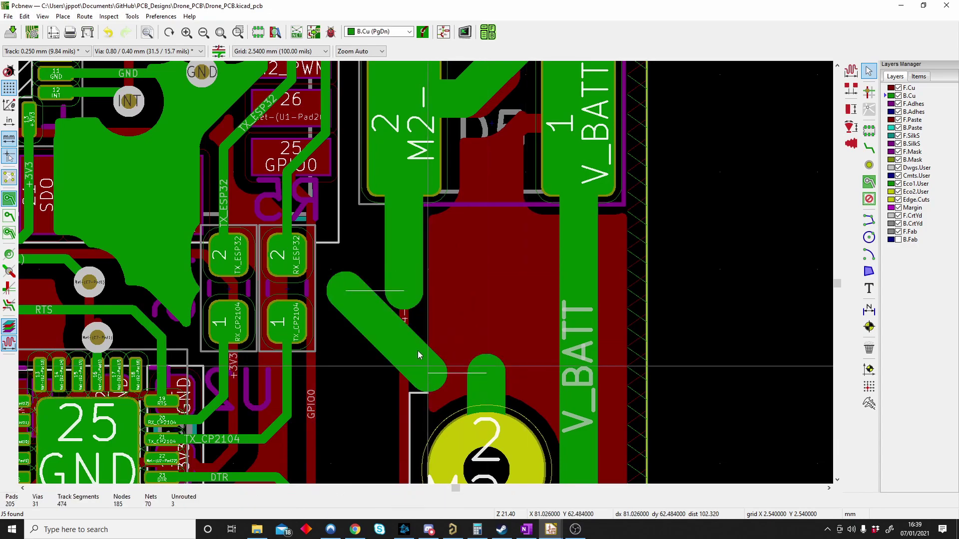
key("ctrl+z")
Step: Drag the diagonal M2- segment again with its tracks attached, and cancel the drag
left_click(428, 331)
key("d")
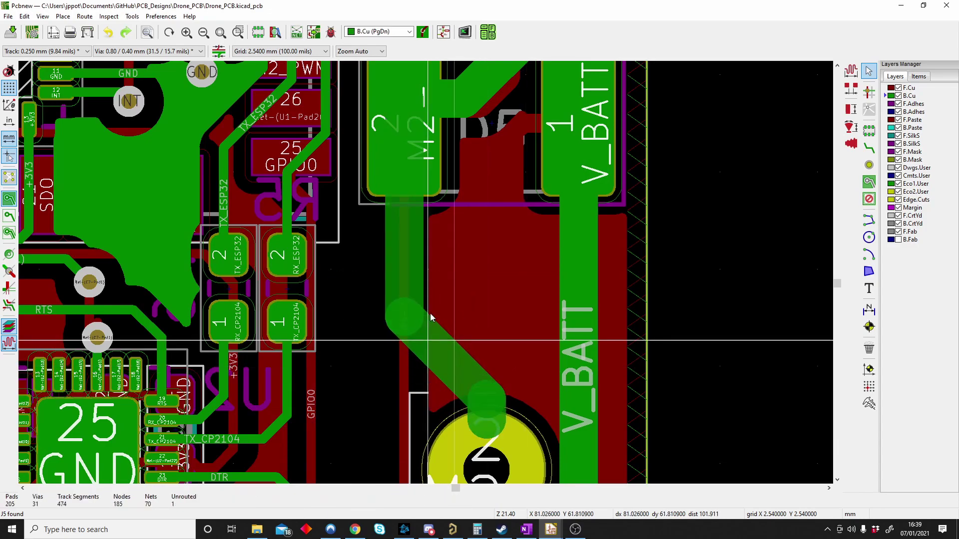
key("Escape")
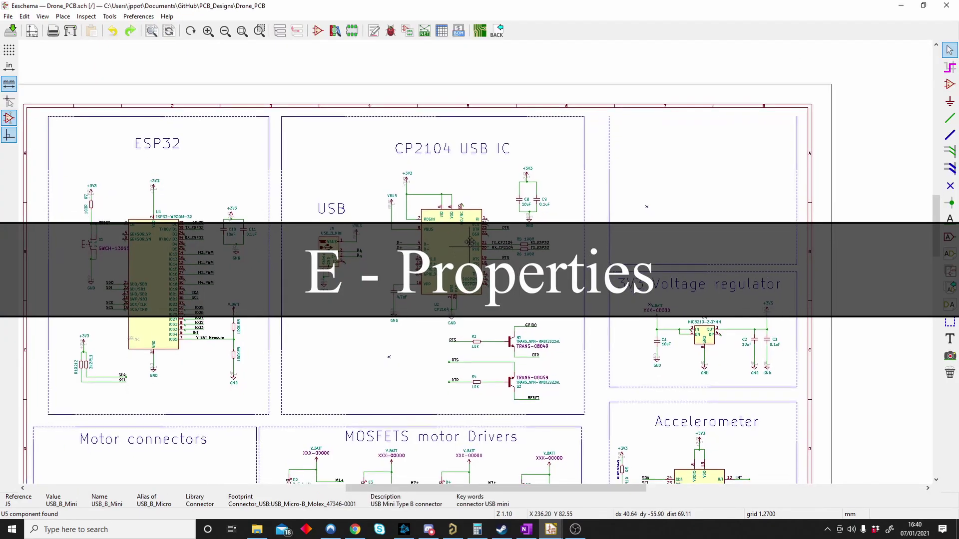
Step: Switch to the schematic and open the symbol properties of U2, the CP2104 USB IC
scroll(471, 238, "up", 3)
key("e")
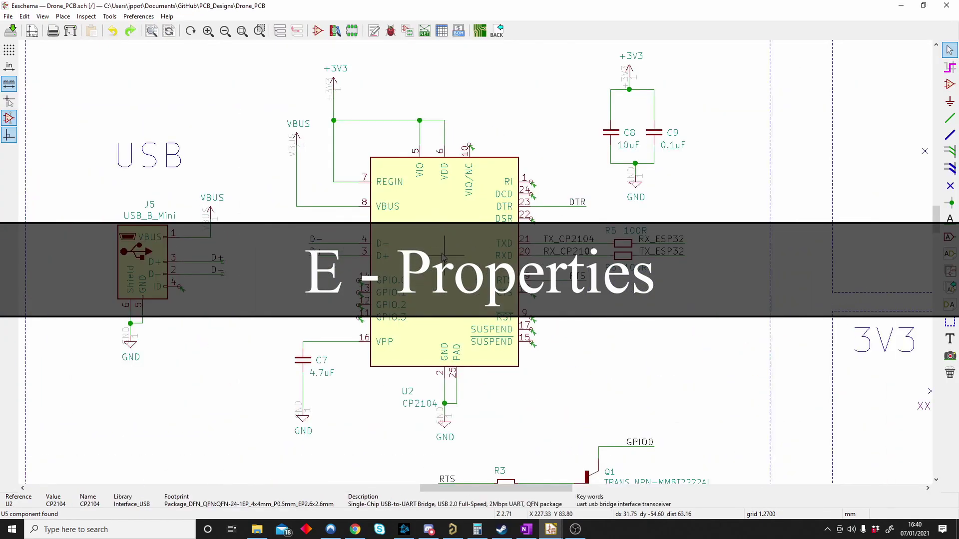
left_click_drag(469, 219, 446, 241)
key("e")
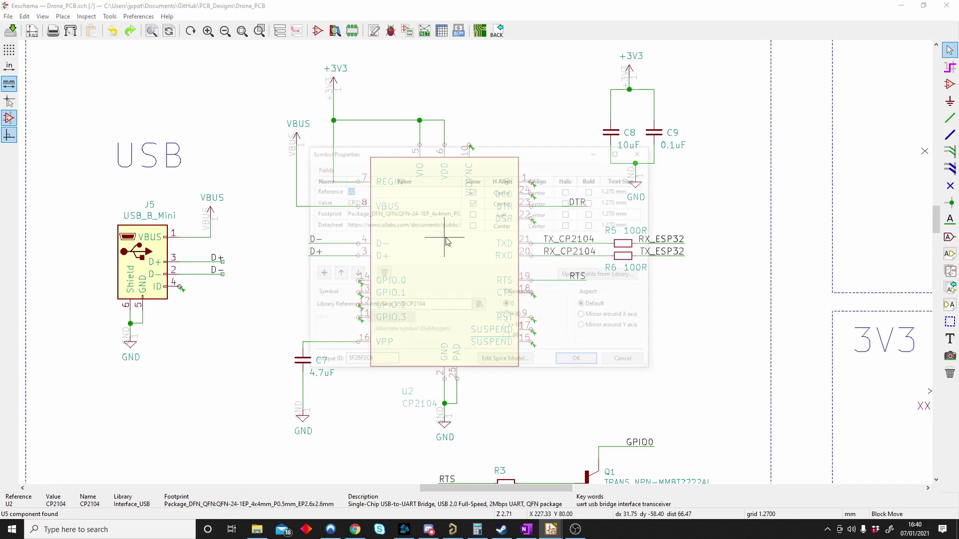
Step: Close U2's symbol properties, switch to the board layout, and view the footprint properties of U2
left_click(644, 157)
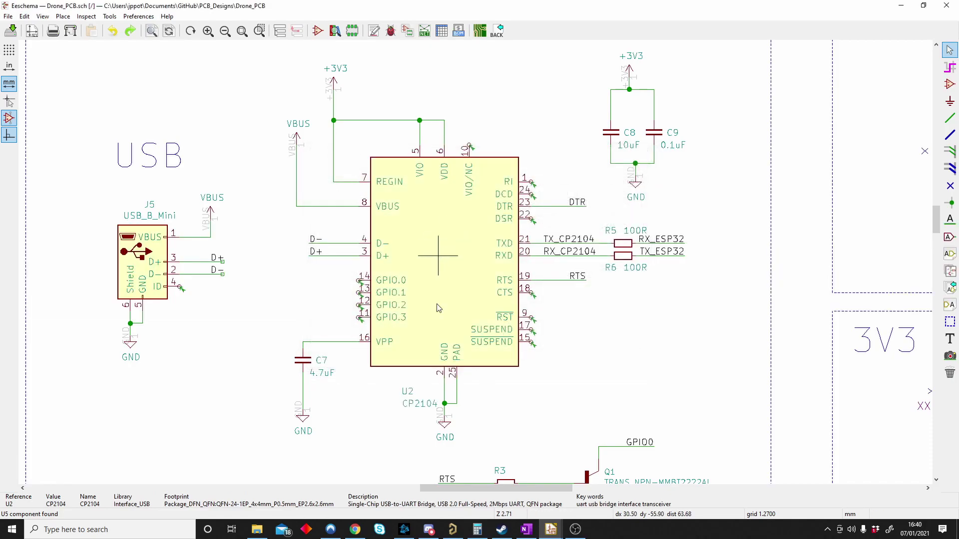
left_click(551, 529)
left_click(651, 494)
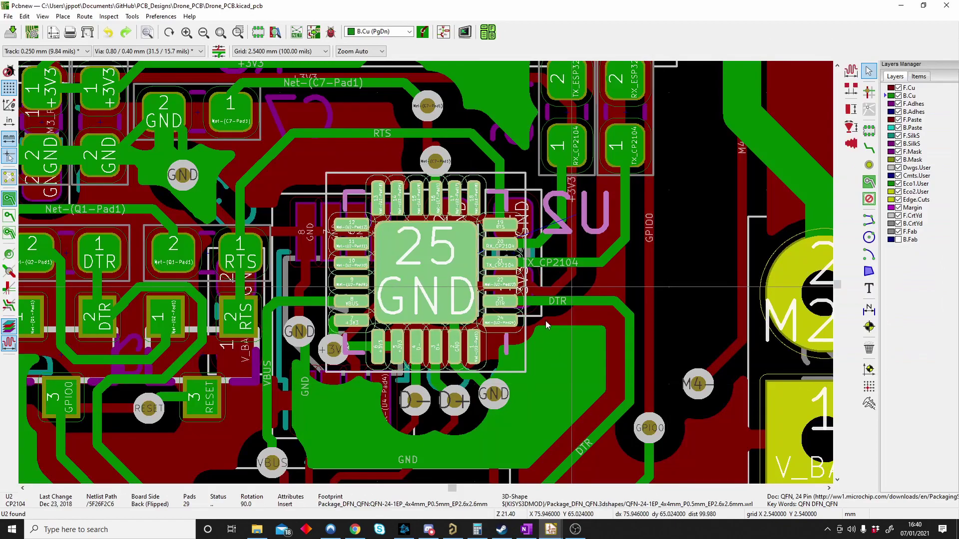
key("e")
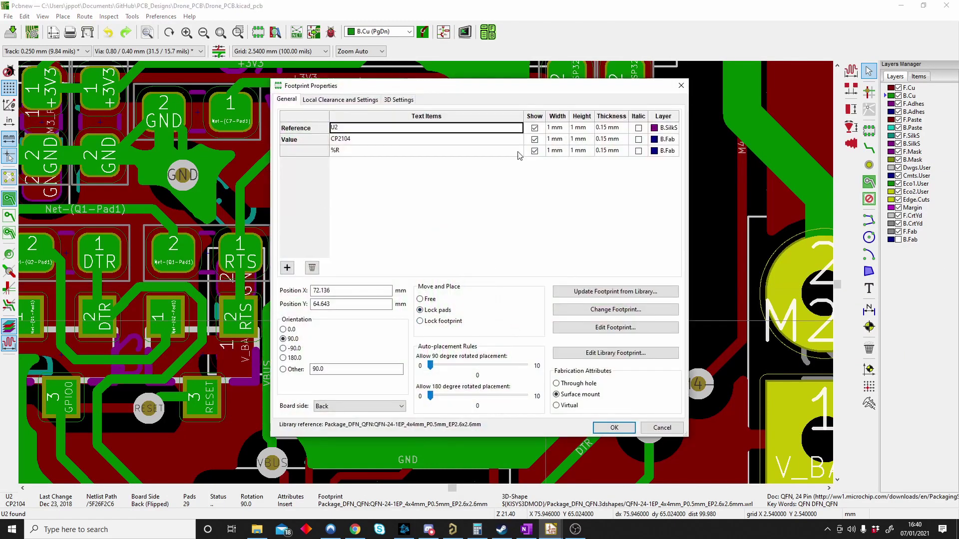
left_click(681, 85)
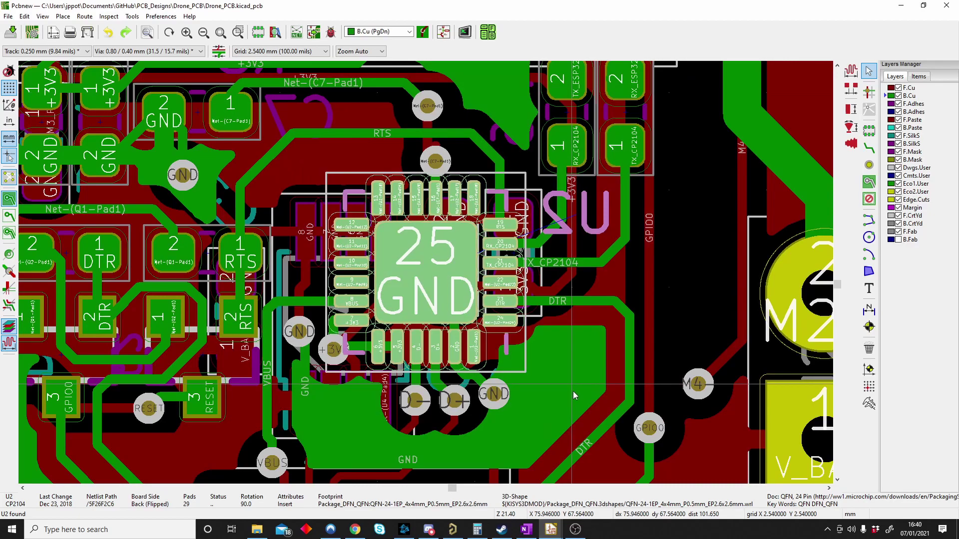
key("e")
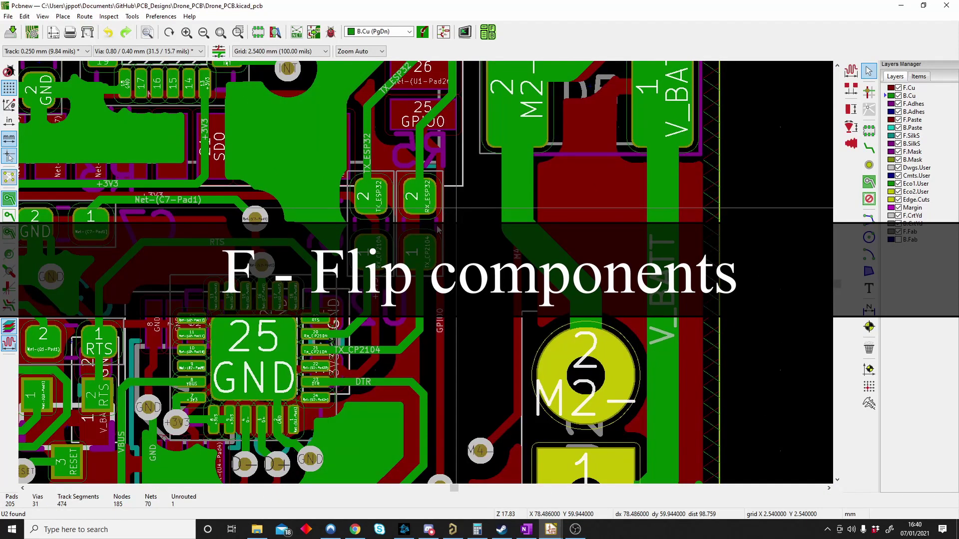
Step: Pick up resistor R5 and move it away from its tracks toward the M2- track
left_click(438, 229)
left_click(423, 232)
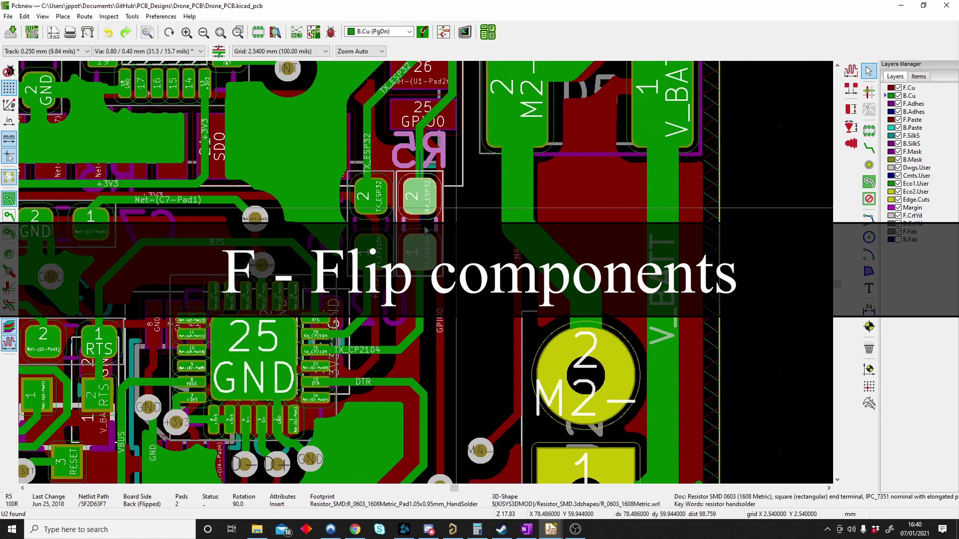
left_click_drag(423, 229, 546, 226)
key("m")
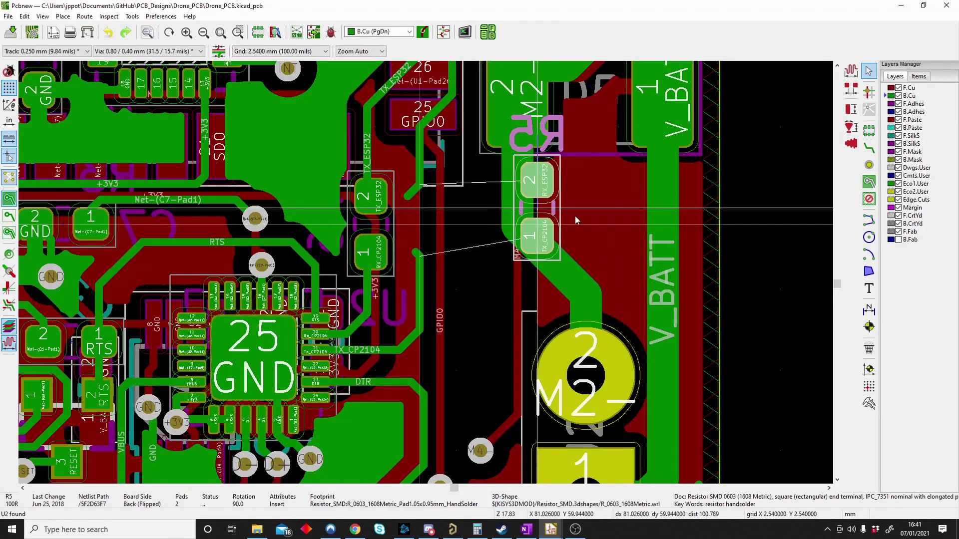
Step: Flip R5 repeatedly between the back and front sides of the board while it is being moved
key("f")
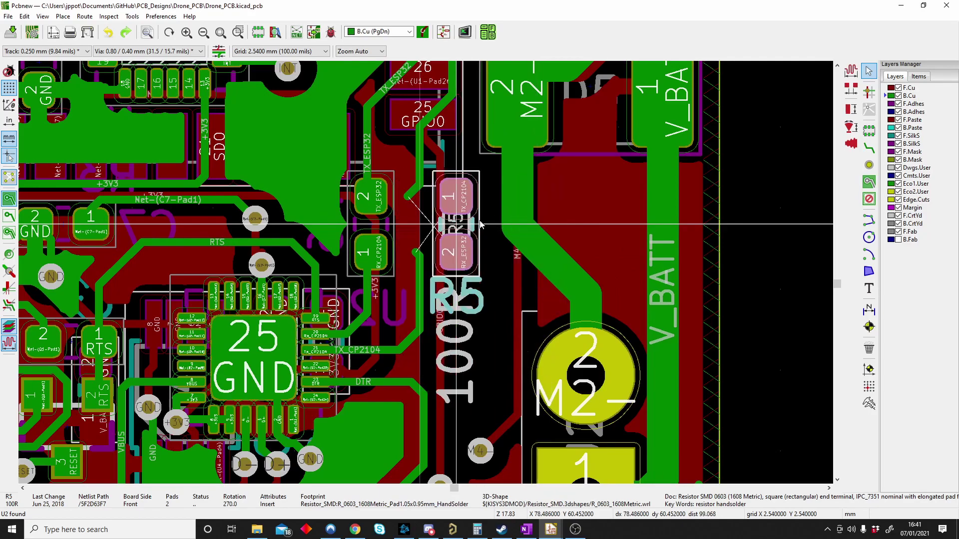
key("f")
key("f")
key("f")
key("f")
key("f")
key("f")
key("f")
key("f")
key("f")
key("f")
key("f")
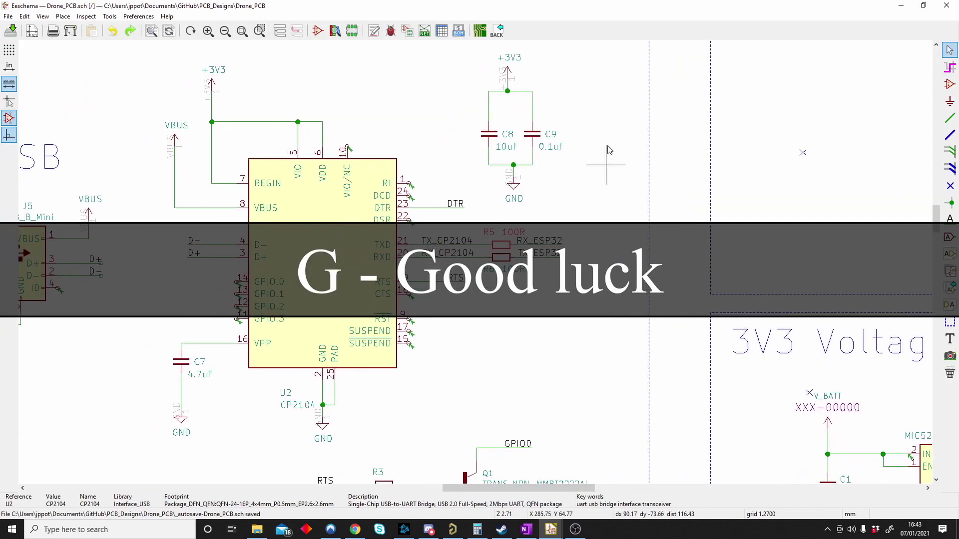
middle_click_drag(518, 173, 540, 178)
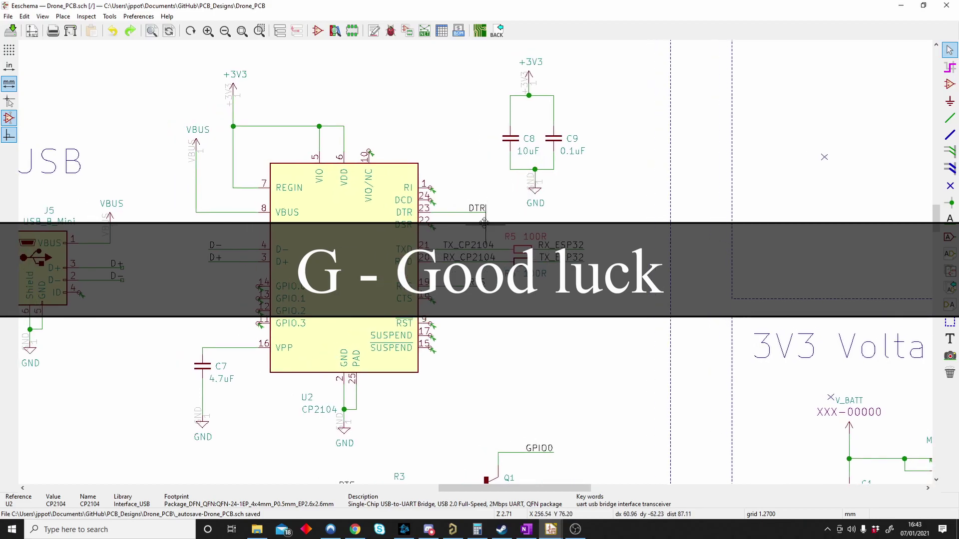
middle_click_drag(480, 223, 499, 222)
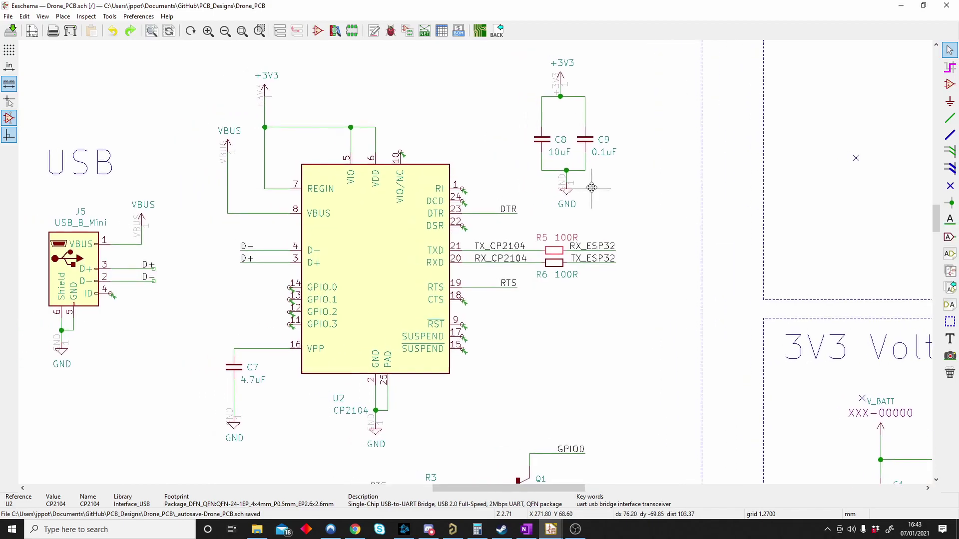
middle_click_drag(583, 190, 600, 206)
left_click(468, 116)
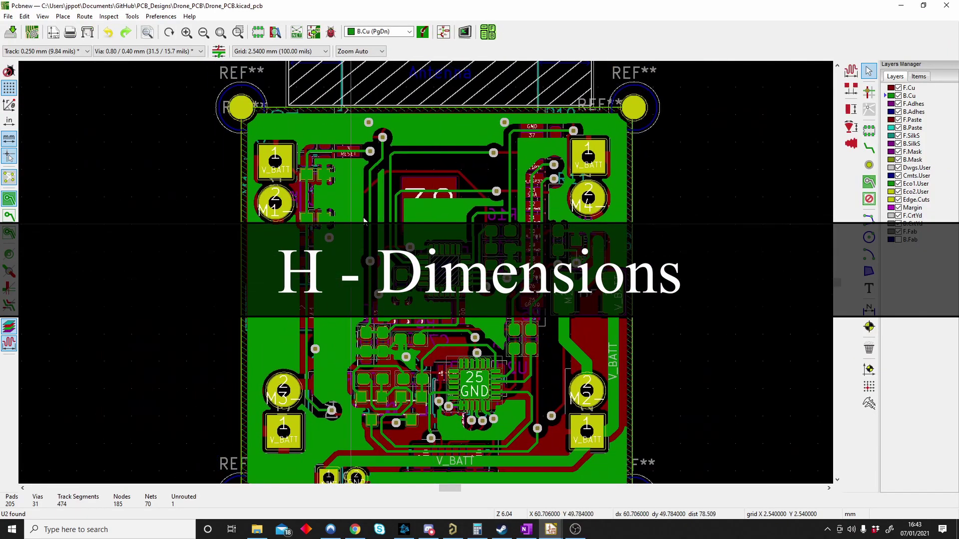
Step: Dimension the vertical distance between the board's two left mounting holes on B.SilkS, placing the dimension outside the left edge
middle_click_drag(364, 220, 332, 210)
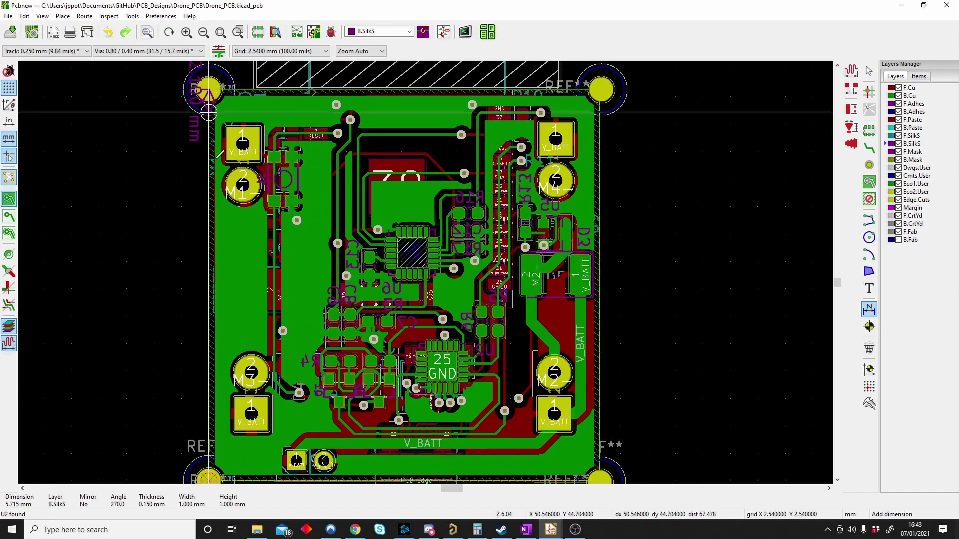
scroll(209, 481, "down", 3)
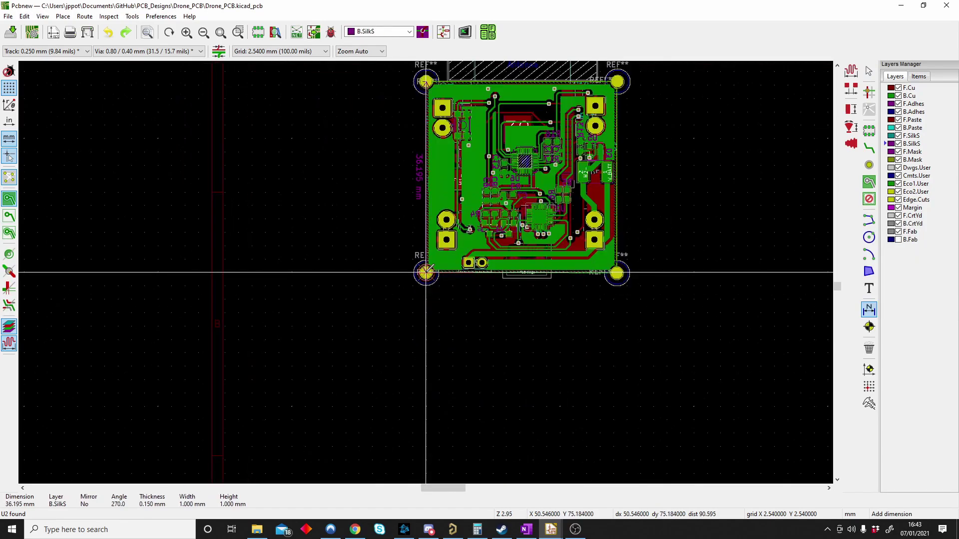
scroll(425, 272, "up", 3)
left_click(424, 272)
scroll(316, 244, "down", 3)
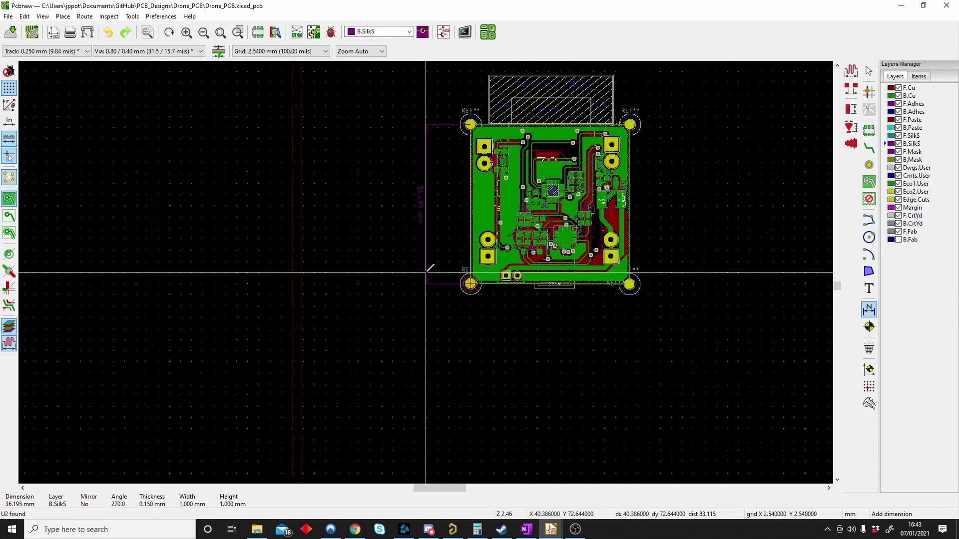
left_click(425, 272)
Step: Dimension the spacing between the M4- pad and the V_BATT pad above it, placing the dimension outside the board's right edge
scroll(588, 171, "up", 1)
scroll(426, 272, "up", 4)
left_click(340, 260)
scroll(695, 259, "down", 3)
left_click(471, 261)
left_click(471, 157)
scroll(460, 372, "up", 2)
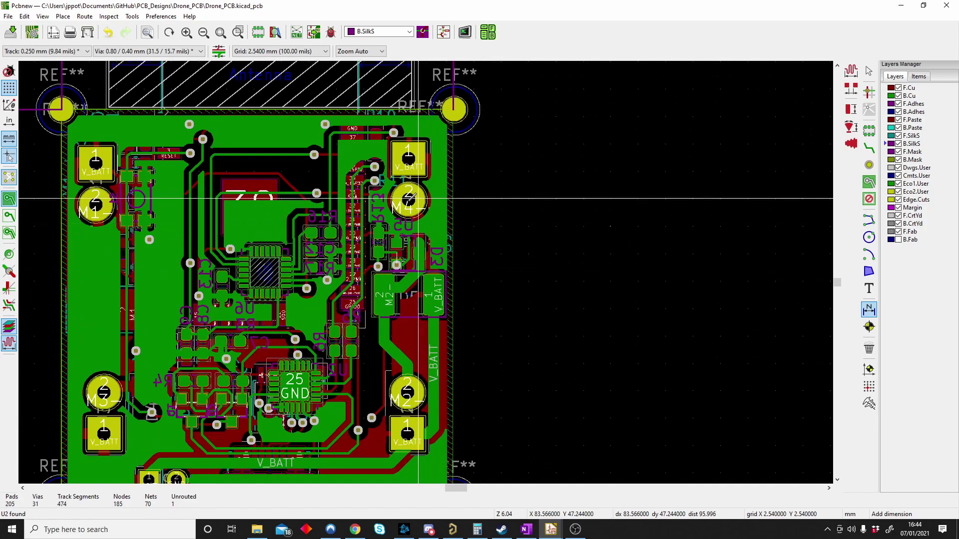
left_click(408, 199)
left_click(409, 157)
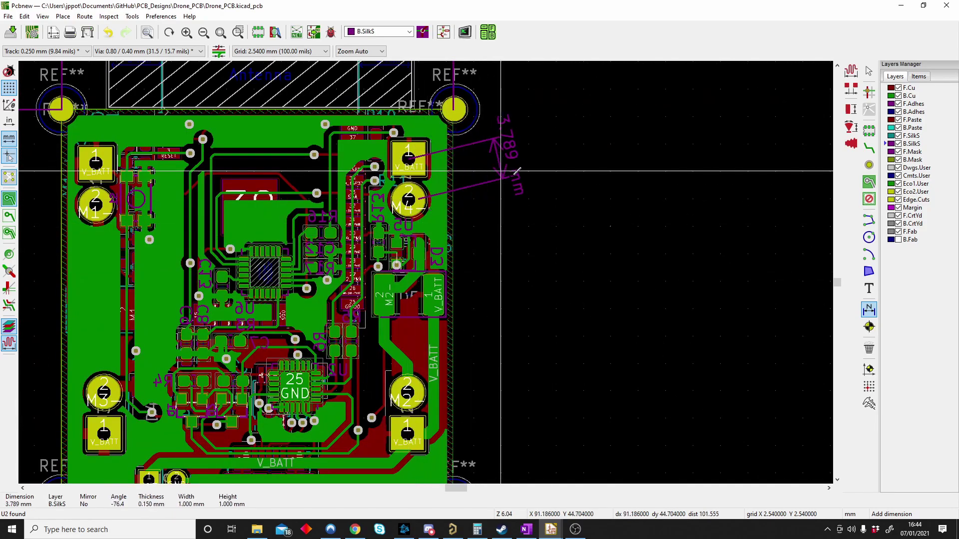
left_click(556, 166)
key("Escape")
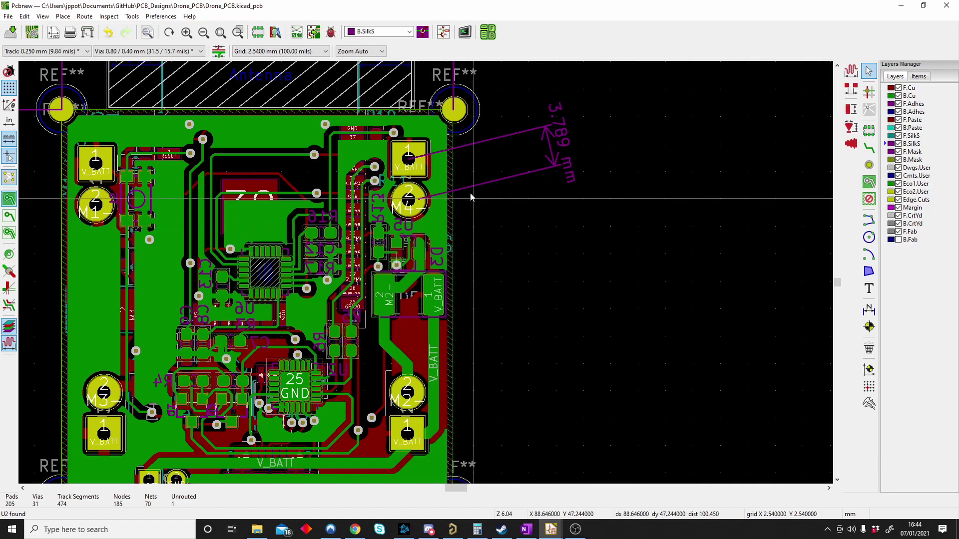
key("ctrl+shift+h")
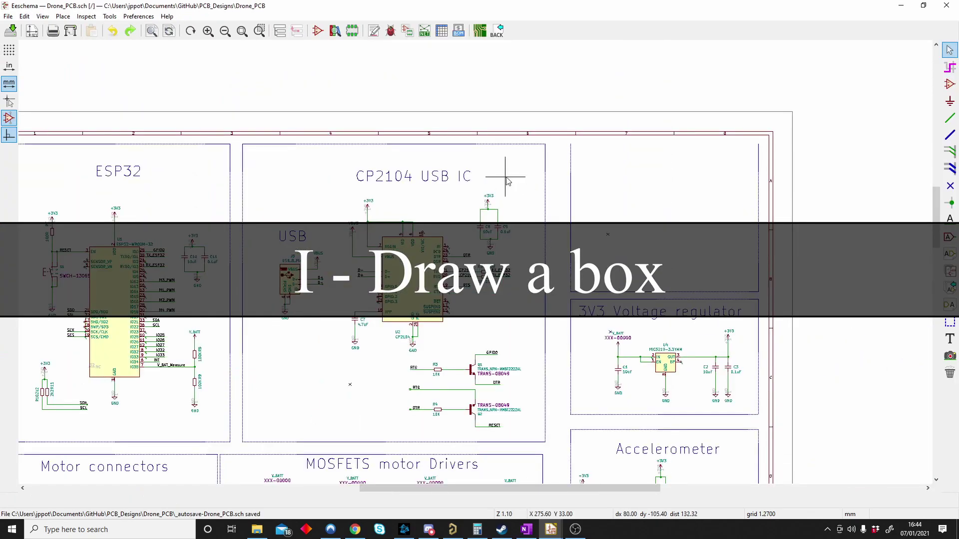
Step: In the schematic, draw the missing top edge of the empty box above the 3V3 Voltage regulator section with a graphic line
scroll(505, 181, "up", 1)
middle_click_drag(453, 382, 460, 293)
middle_click_drag(597, 348, 531, 344)
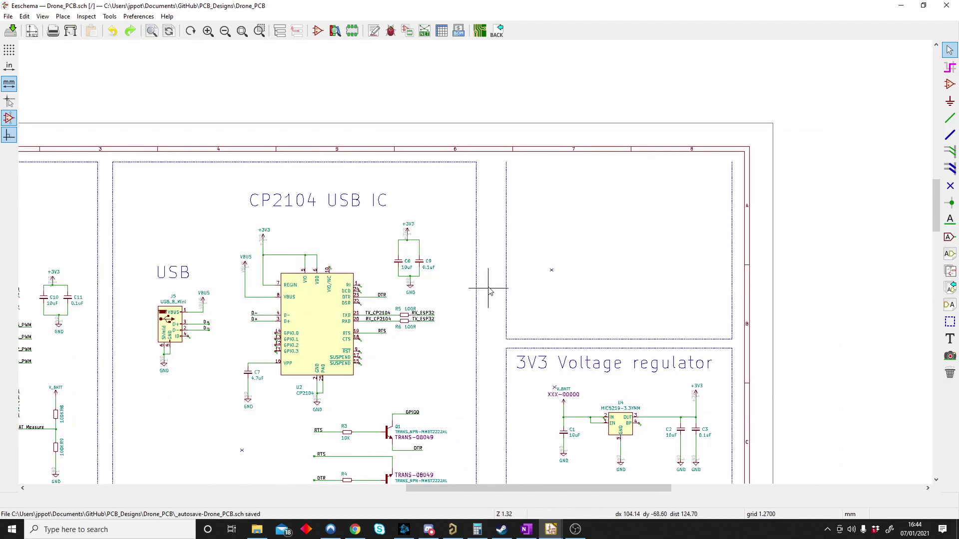
middle_click_drag(492, 300, 472, 279)
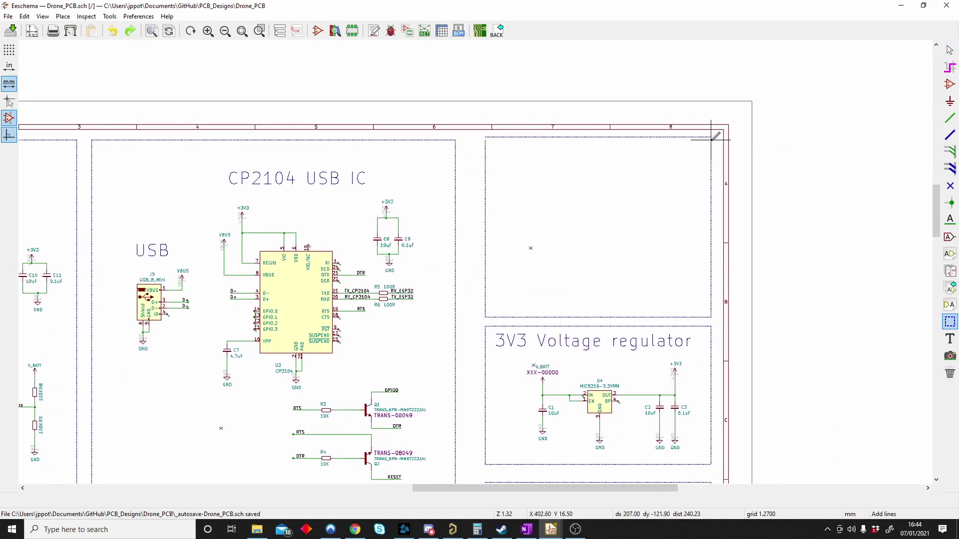
key("Escape")
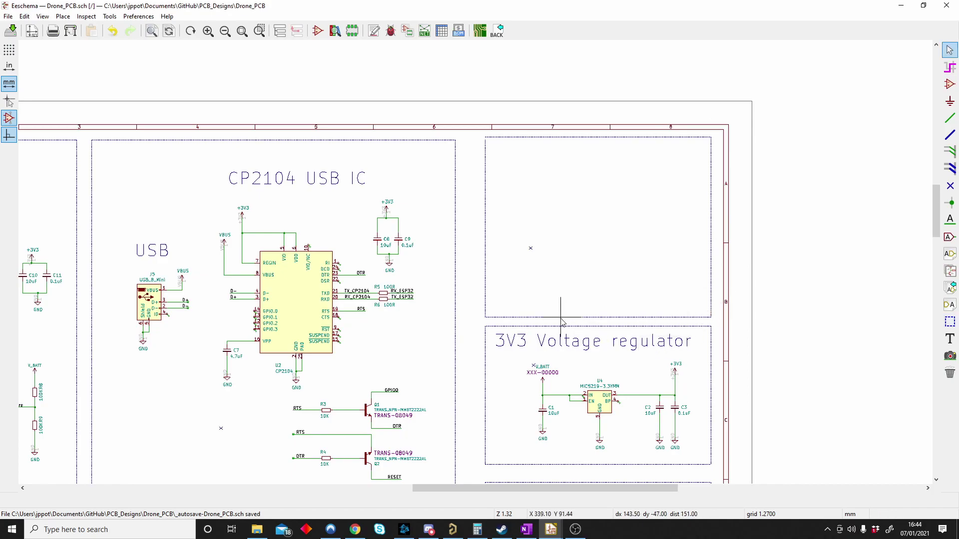
Step: Draw a wire from the +3V3 wire's corner at REGIN straight down across the VBUS wire, leaving its end unconnected
middle_click_drag(353, 234, 543, 175)
middle_click_drag(429, 302, 557, 275)
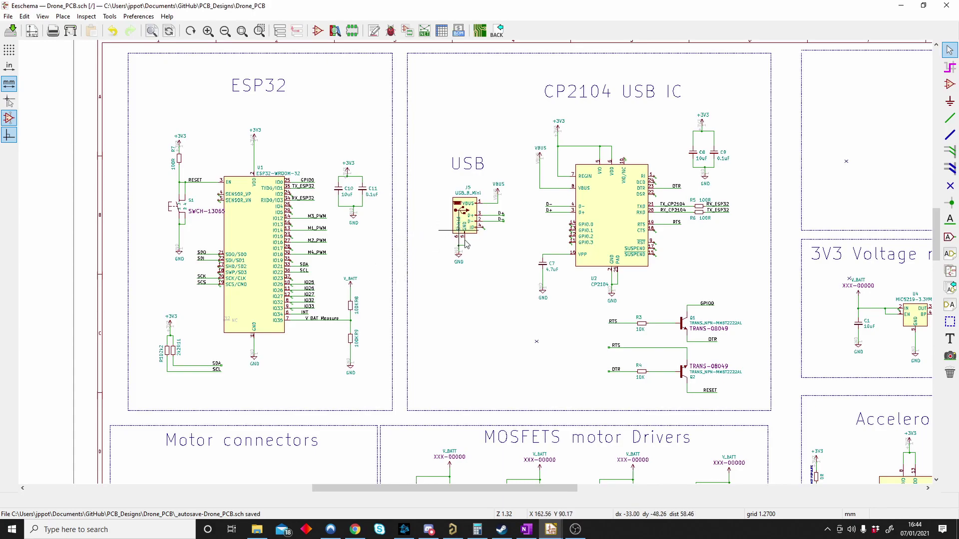
scroll(482, 176, "up", 4)
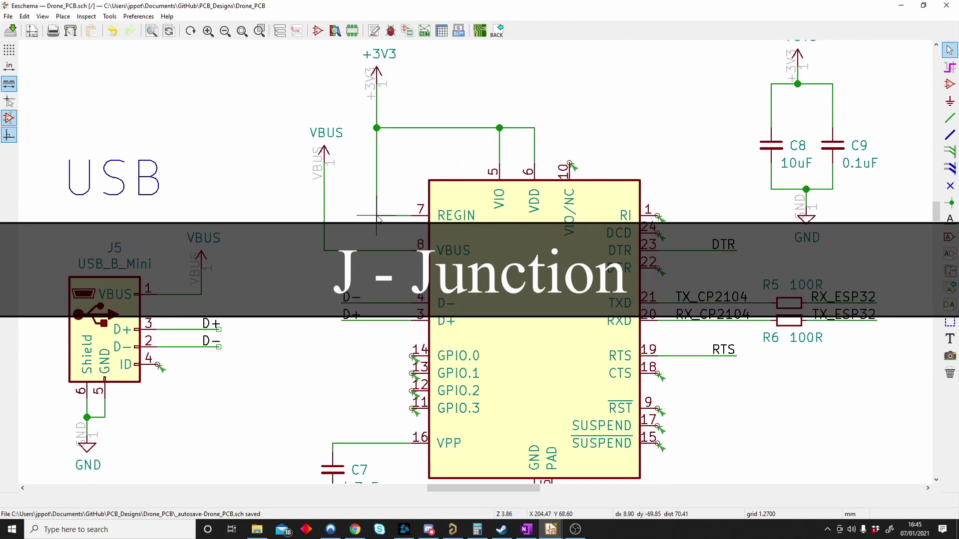
scroll(398, 213, "up", 1)
key("w")
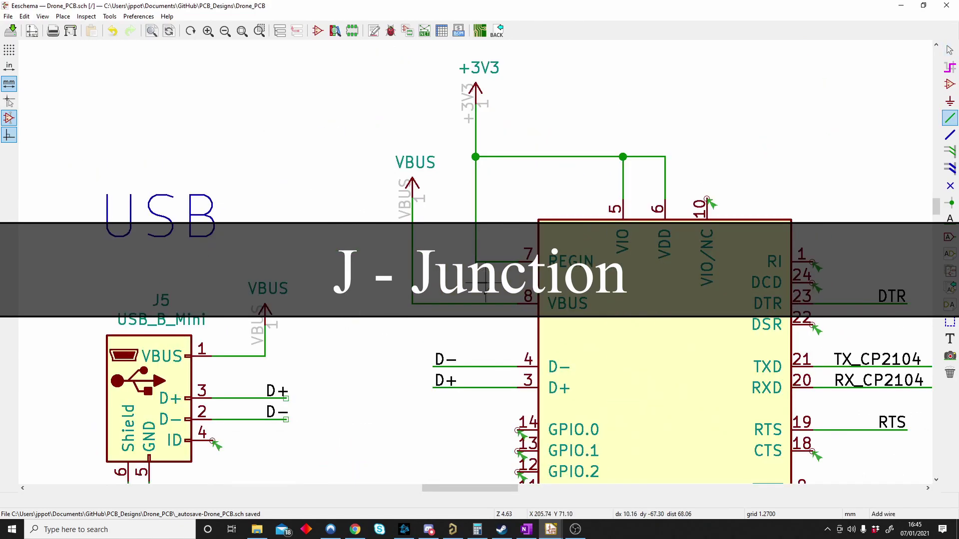
key("Escape")
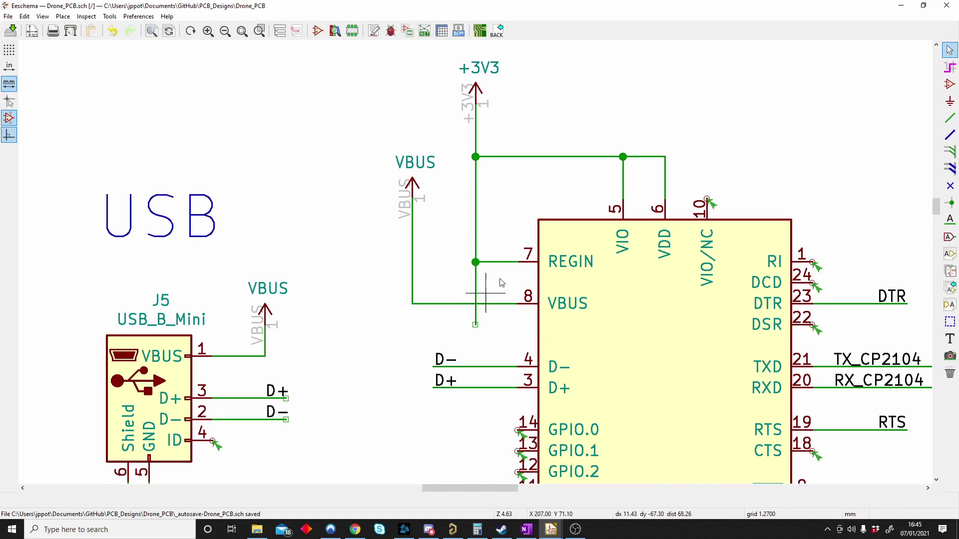
Step: Add a junction where the extended +3V3 wire crosses the VBUS wire, and delete the stray junction beside it
scroll(499, 324, "up", 5)
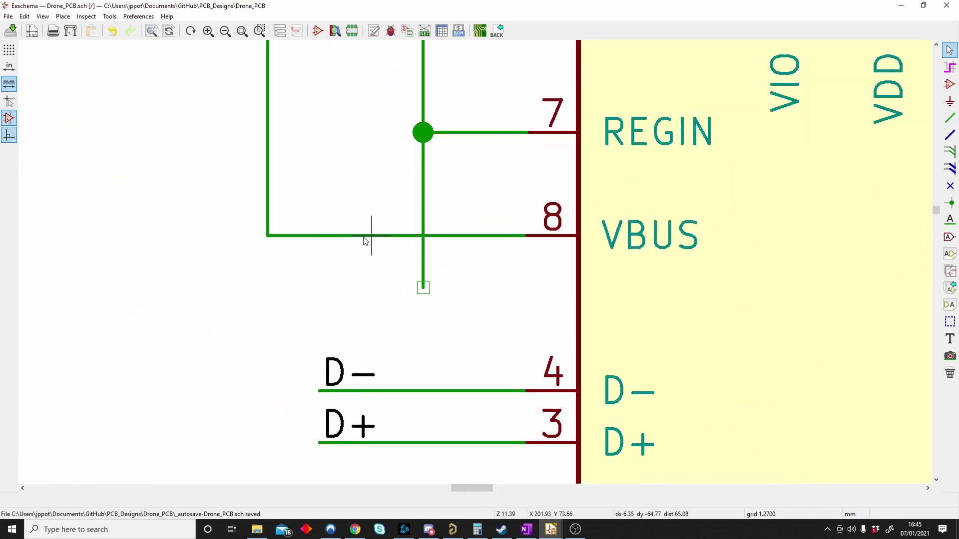
middle_click_drag(450, 280, 411, 266)
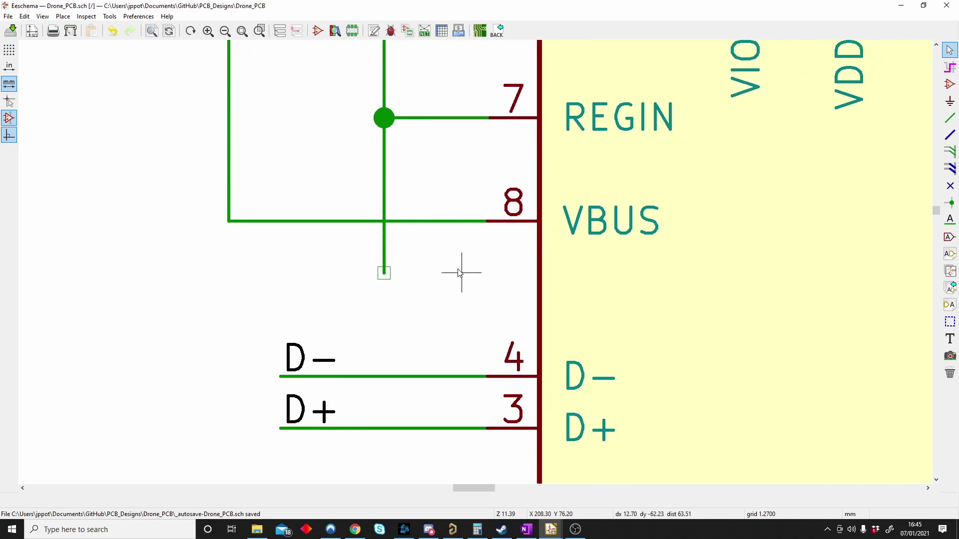
key("j")
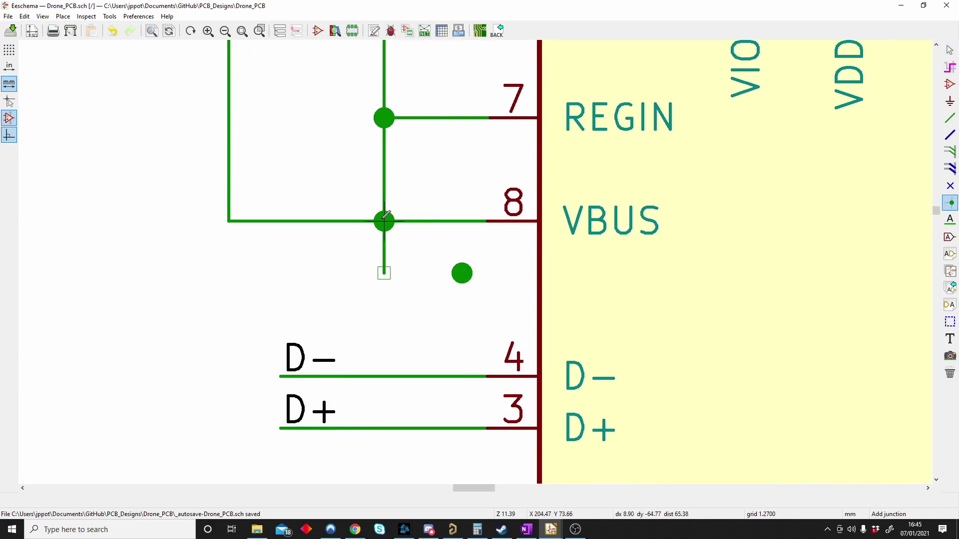
key("Escape")
left_click_drag(462, 248, 436, 288)
key("Delete")
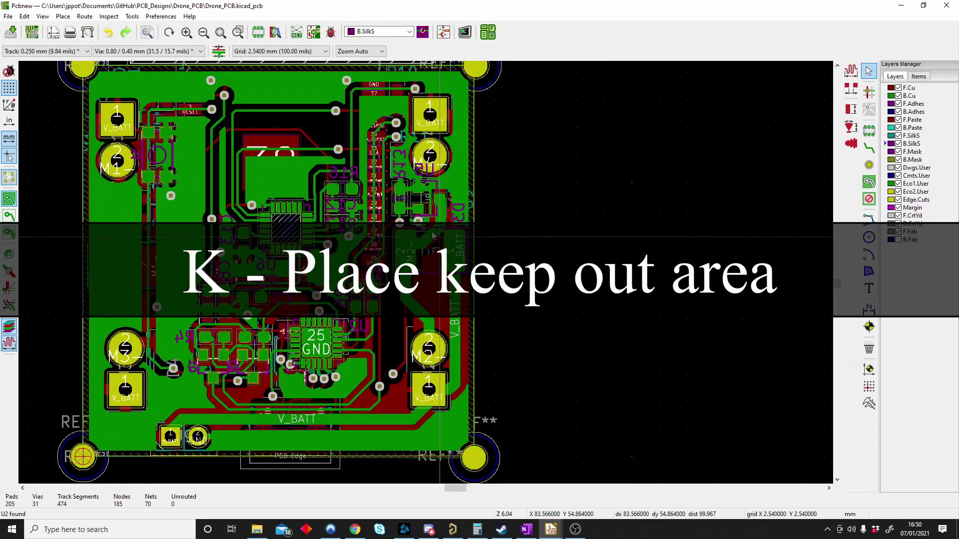
Step: Draw a rectangular keepout area about 7.6 × 5.1 mm on F.Cu between the +3V3 and SCL vias, keeping out tracks and vias
middle_click_drag(263, 155, 315, 174)
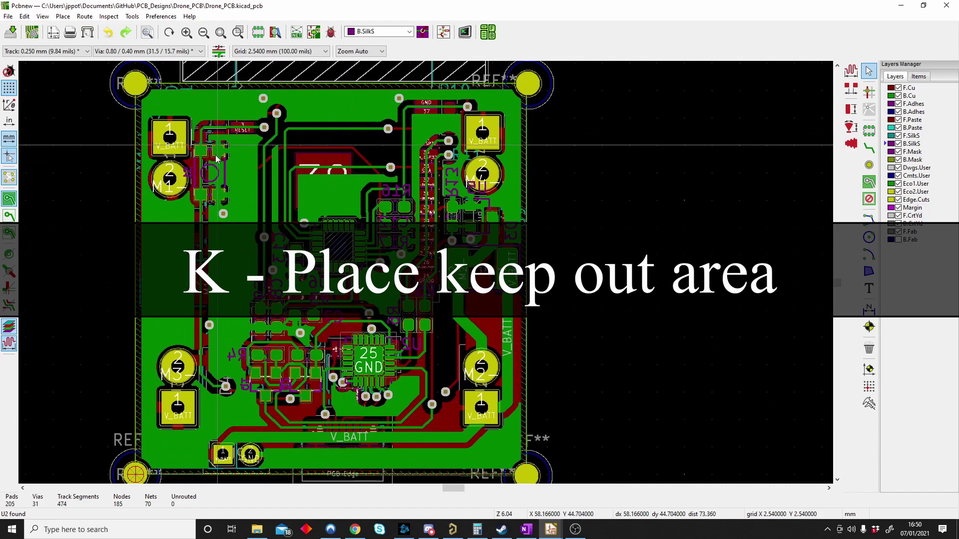
scroll(318, 135, "up", 3)
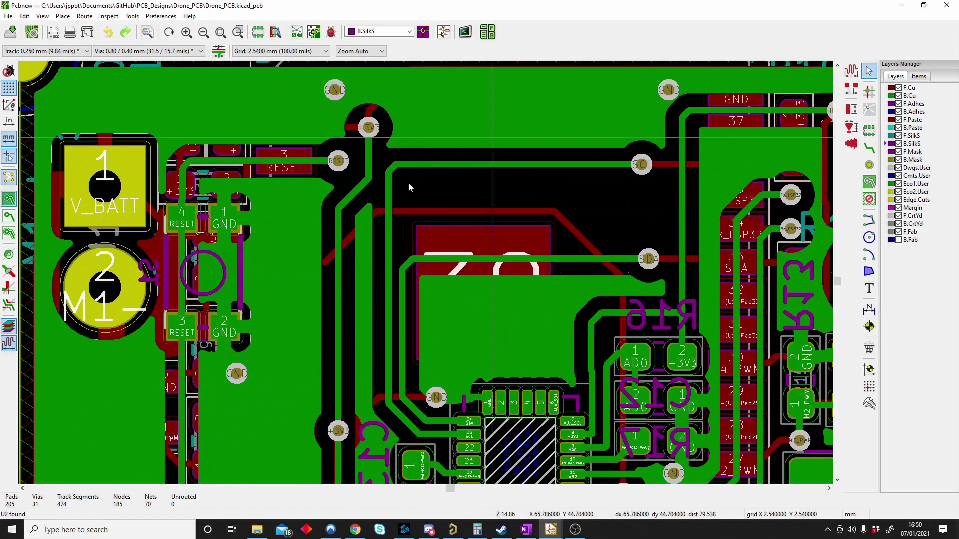
middle_click_drag(504, 219, 448, 209)
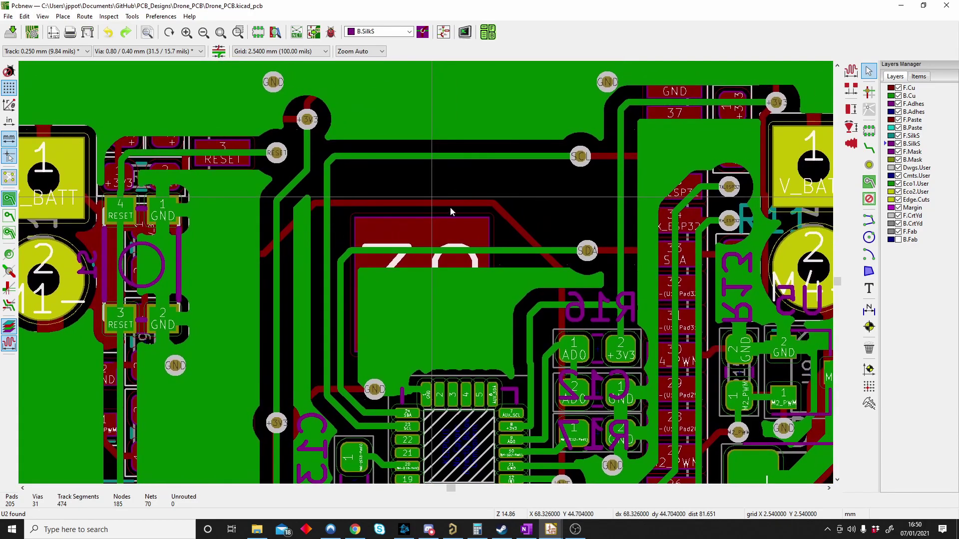
key("ctrl+shift+k")
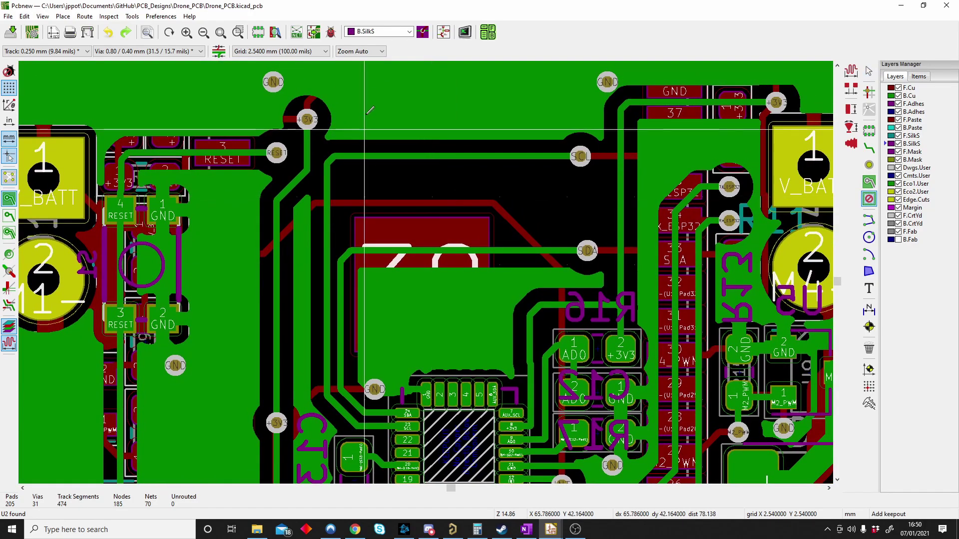
left_click(351, 111)
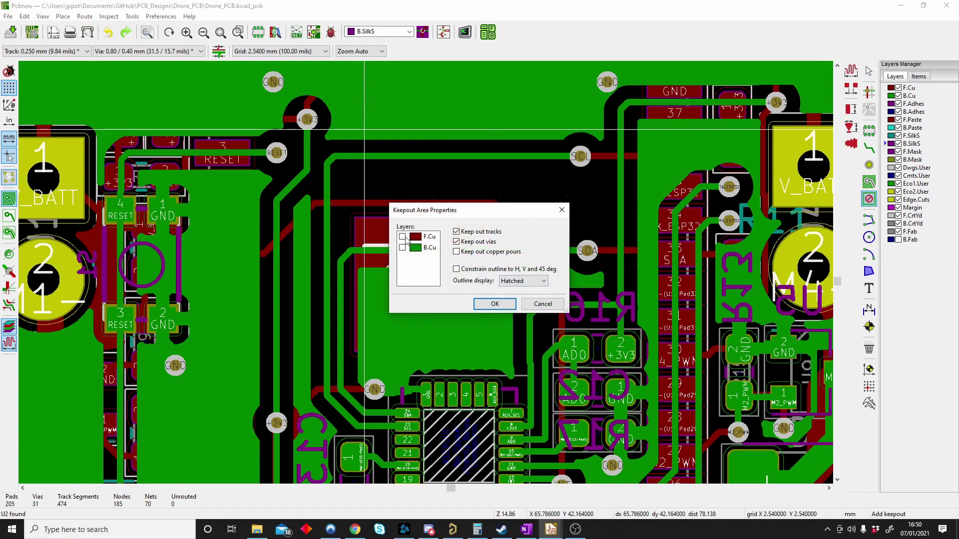
left_click(403, 236)
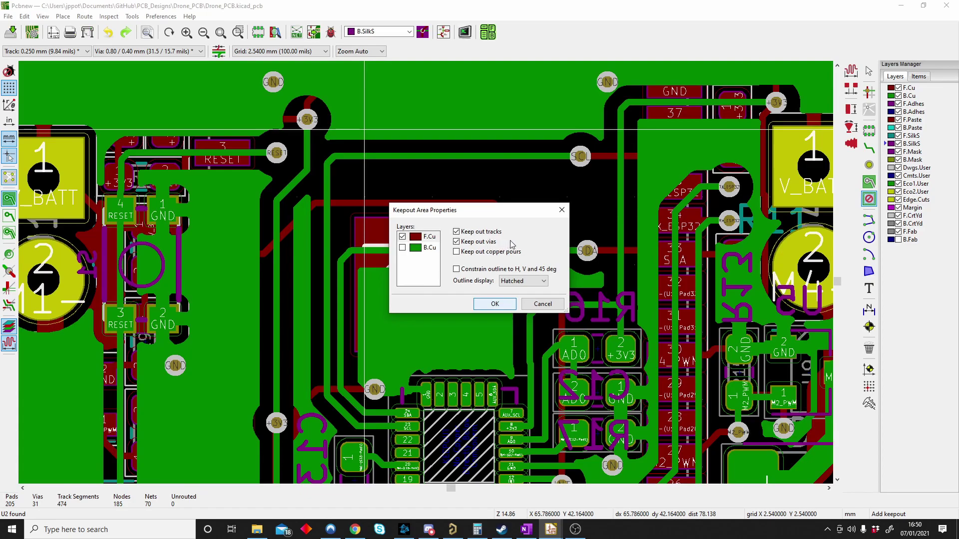
left_click(493, 304)
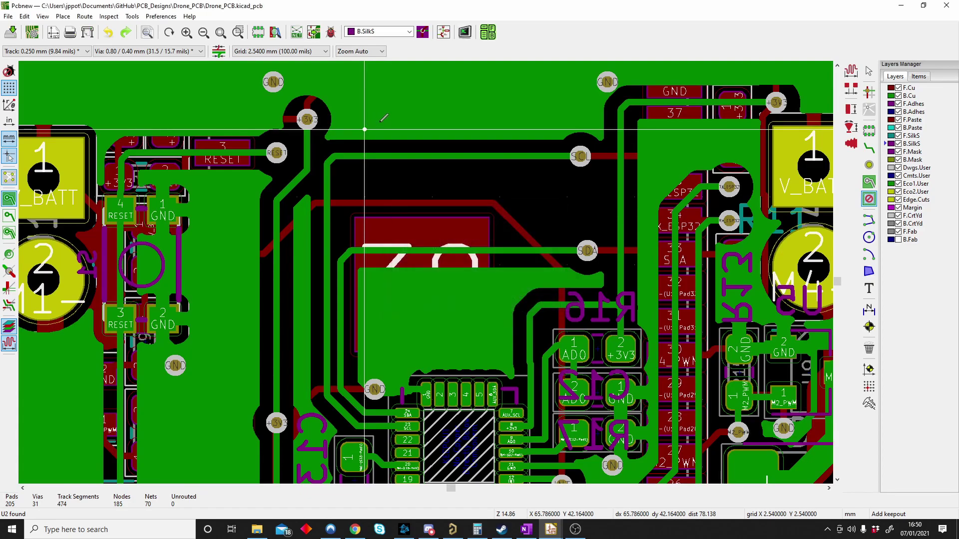
left_click(569, 129)
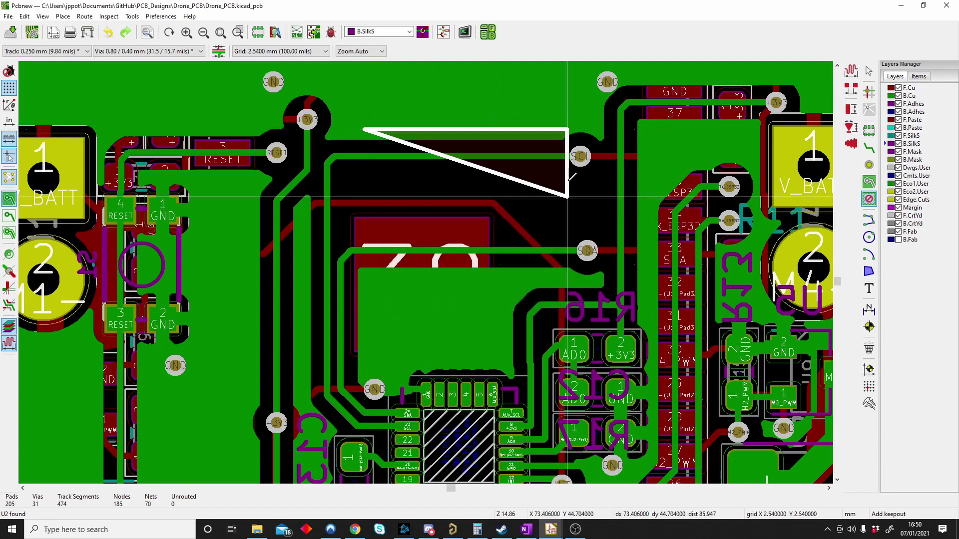
double_click(569, 265)
Step: Run the design rules check on the board with the new keepout area, and close the check
left_click(101, 17)
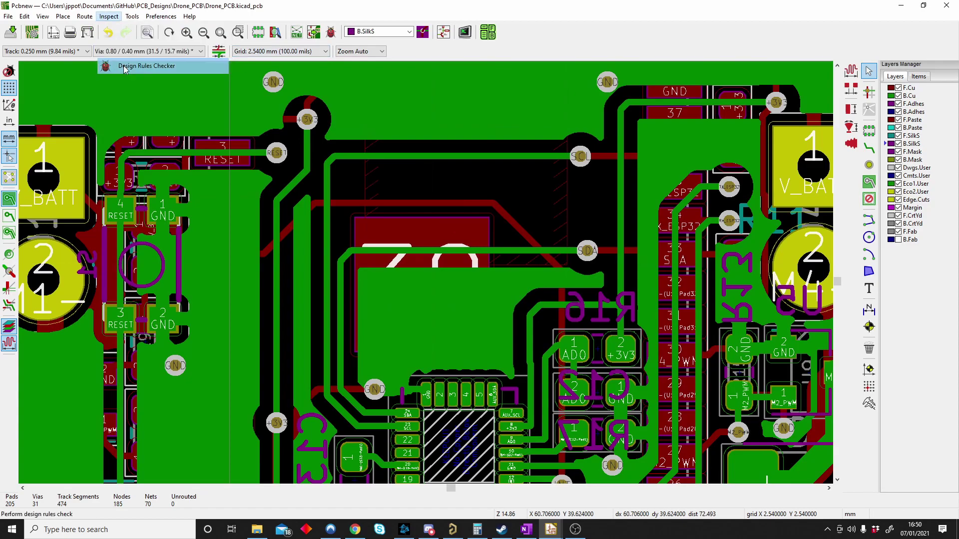
left_click(145, 65)
left_click(703, 428)
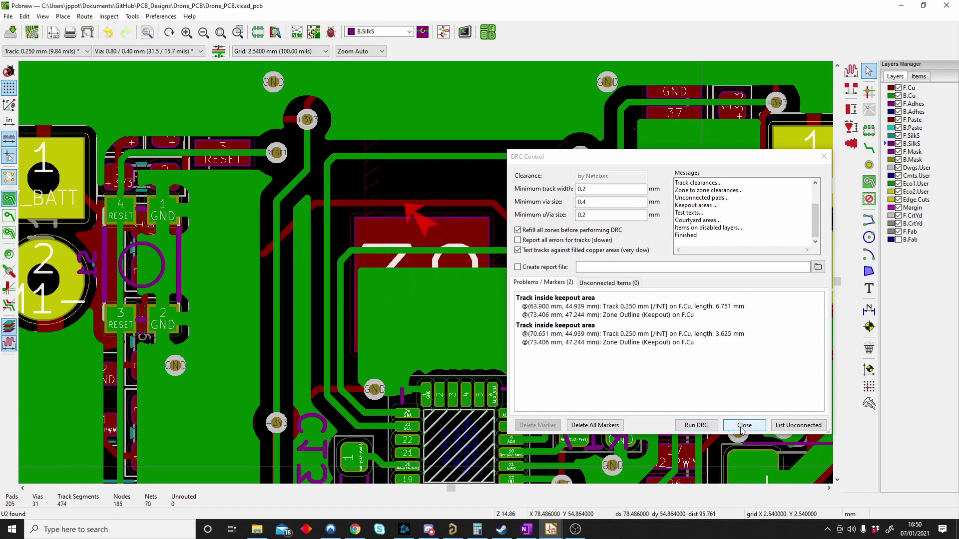
left_click(743, 425)
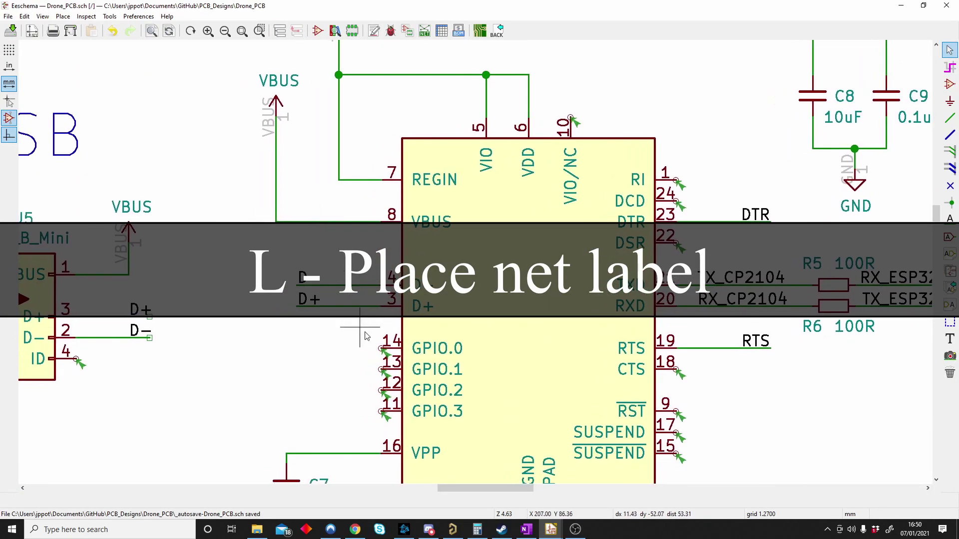
Step: In the schematic, delete the D+ net label from the wire at pin 3 of the CP2104 USB IC
scroll(300, 275, "up", 4)
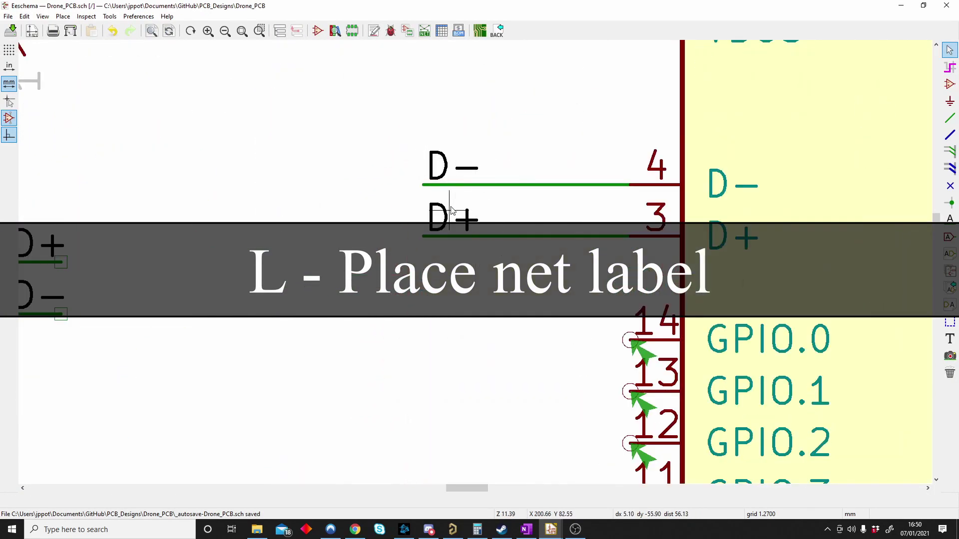
middle_click_drag(348, 239, 496, 248)
middle_click_drag(236, 240, 373, 231)
middle_click_drag(451, 238, 417, 237)
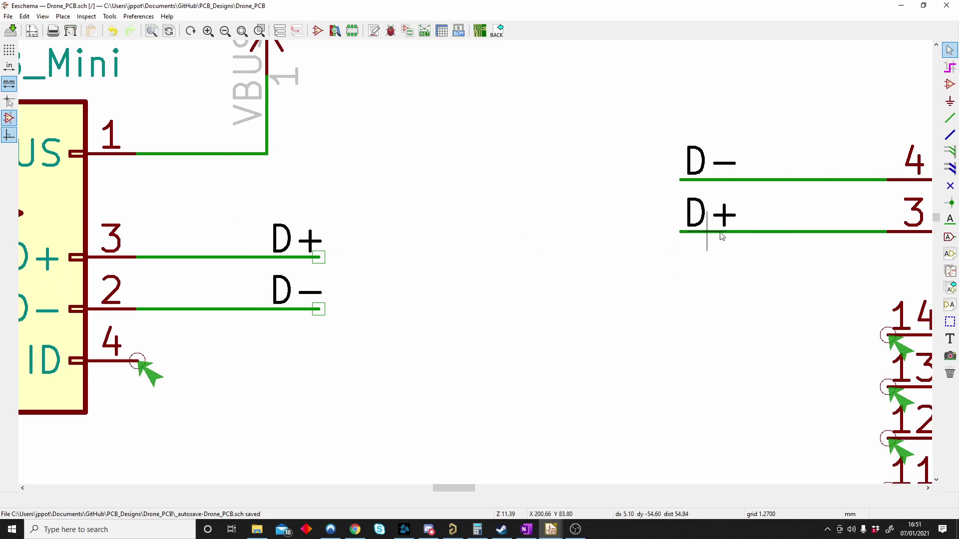
middle_click_drag(655, 256, 393, 265)
left_click_drag(494, 216, 434, 230)
key("Escape")
key("Delete")
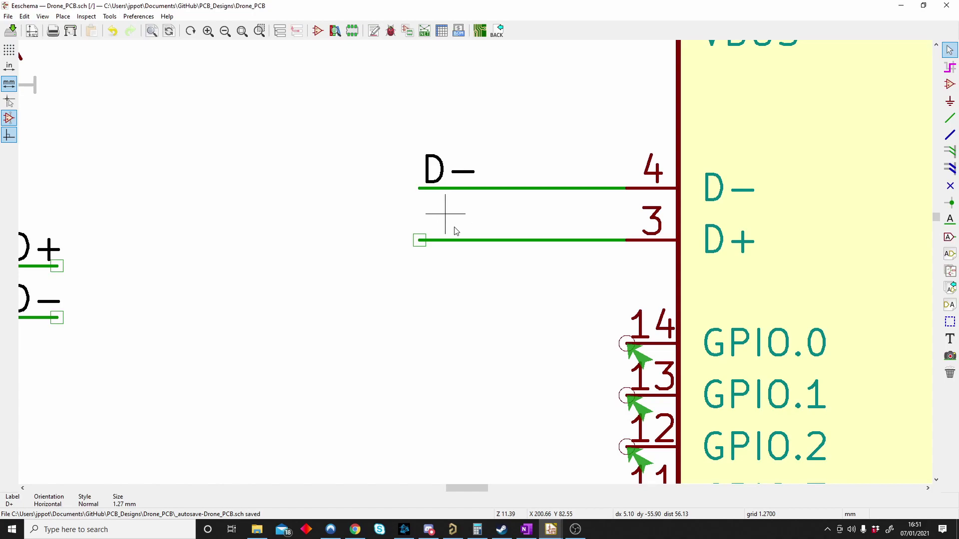
Step: Place a net label named D+ at the open end of the wire to the USB IC's pin 3
key("l")
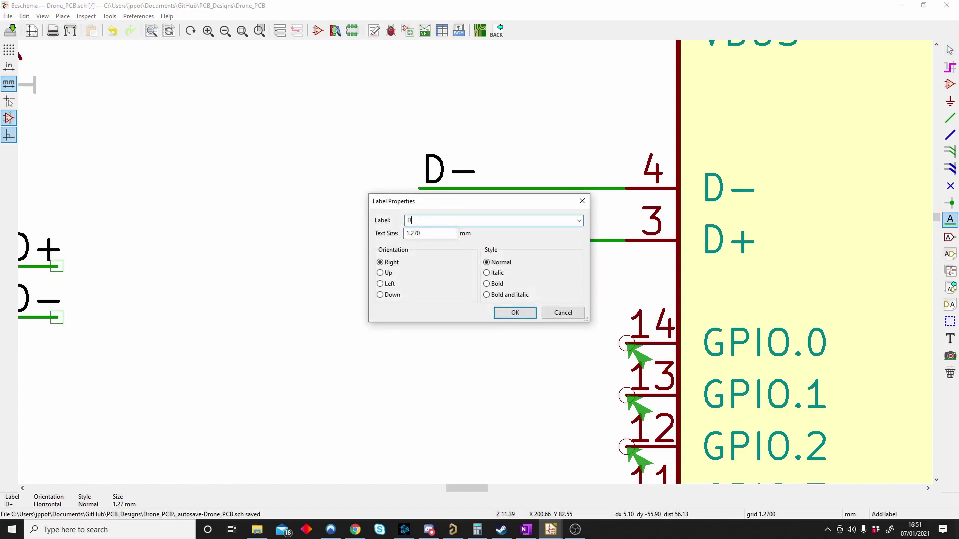
key("Return")
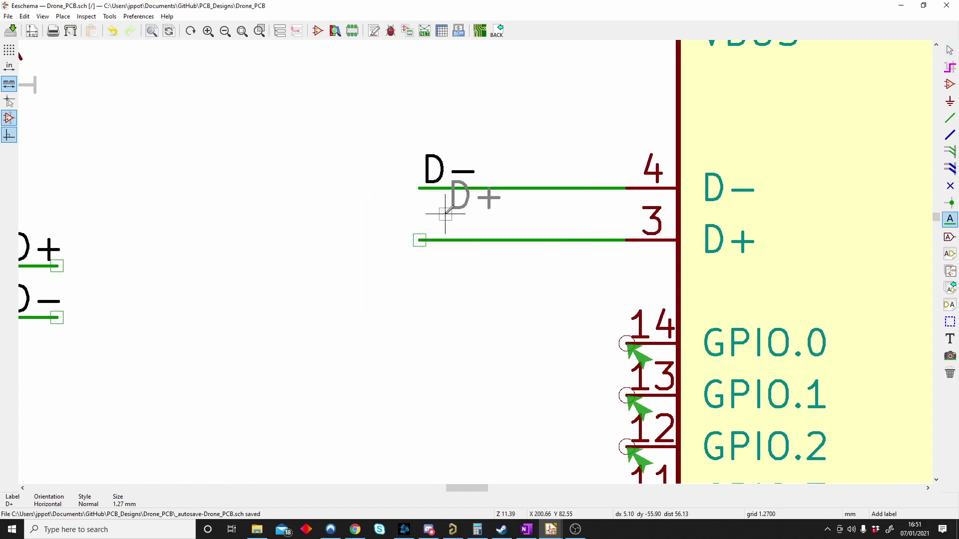
left_click(422, 239)
middle_click_drag(422, 240, 514, 207)
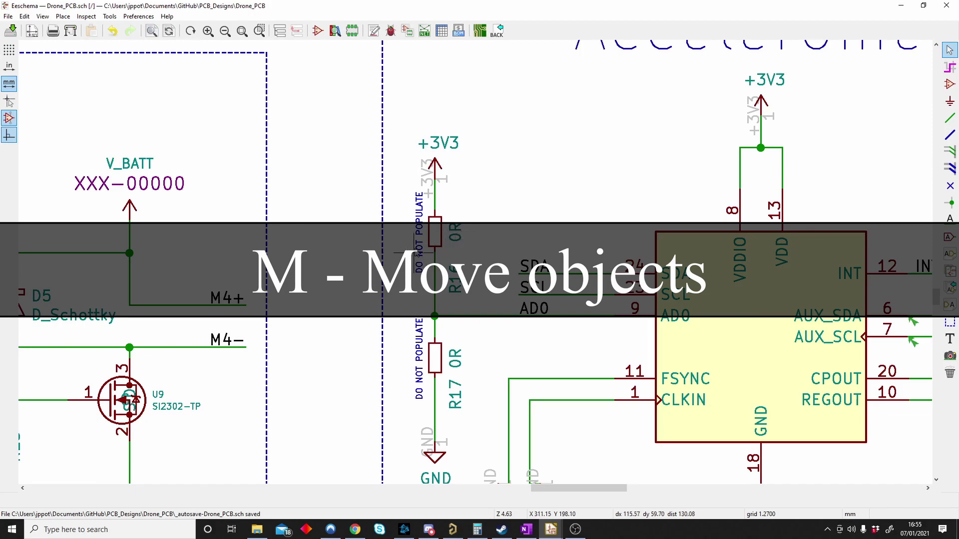
Step: Move the DO NOT POPULATE text beside R16, and reposition R16's 0R value text
key("m")
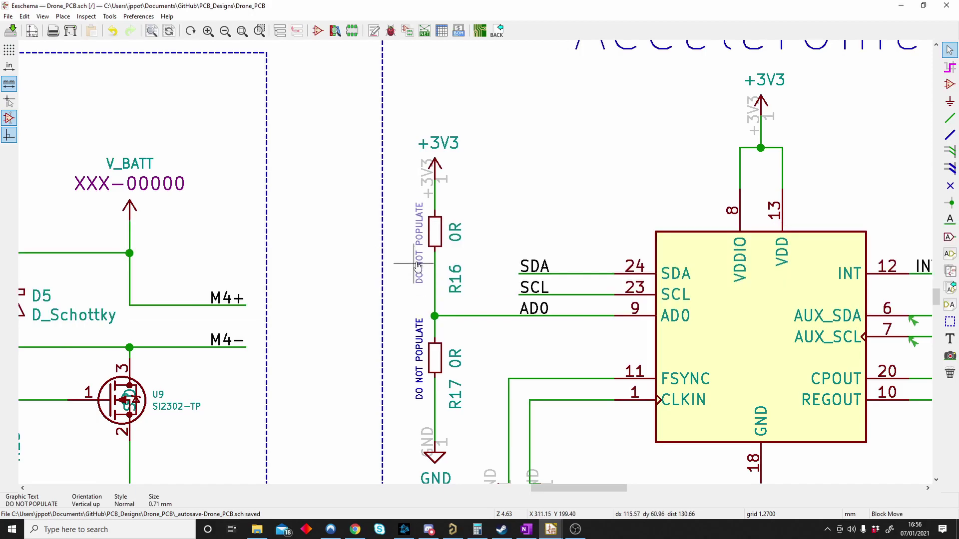
left_click(417, 252)
left_click(455, 236)
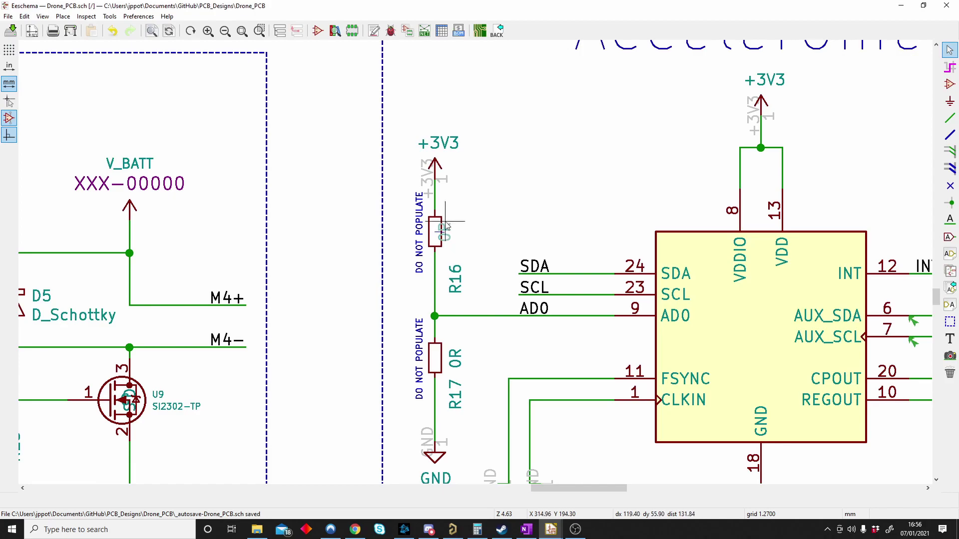
left_click(470, 286)
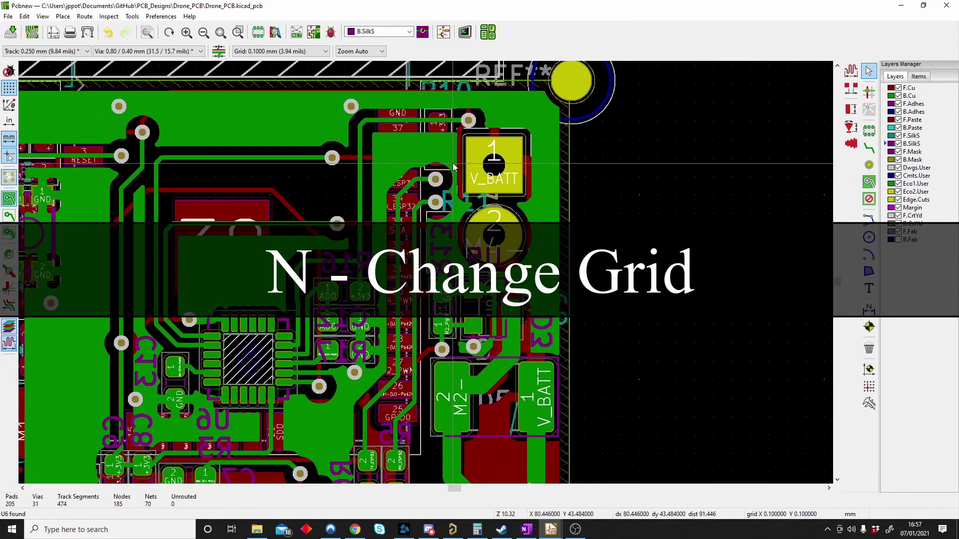
Step: In the PCB layout, step the grid through its presets down to the 0.0100 mm user grid
key("n")
key("n")
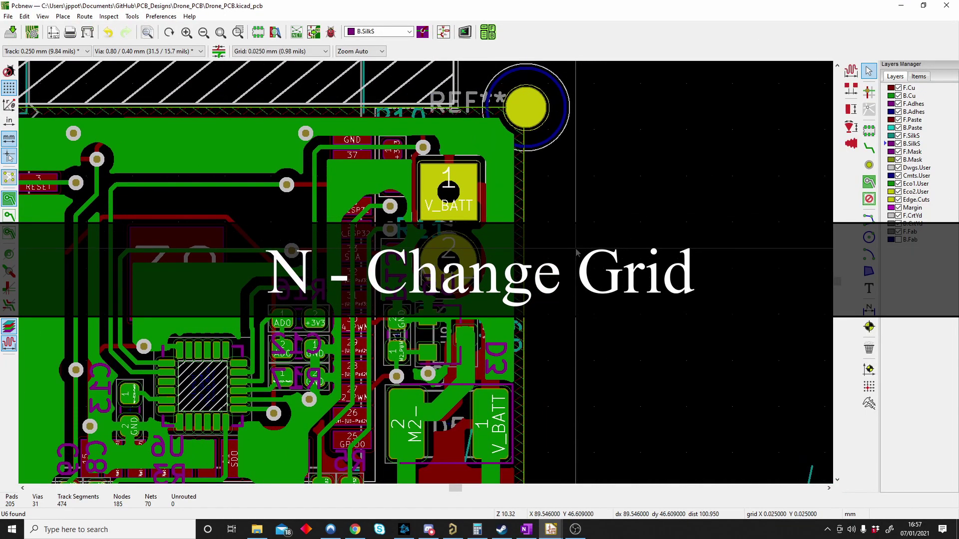
key("n")
key("n")
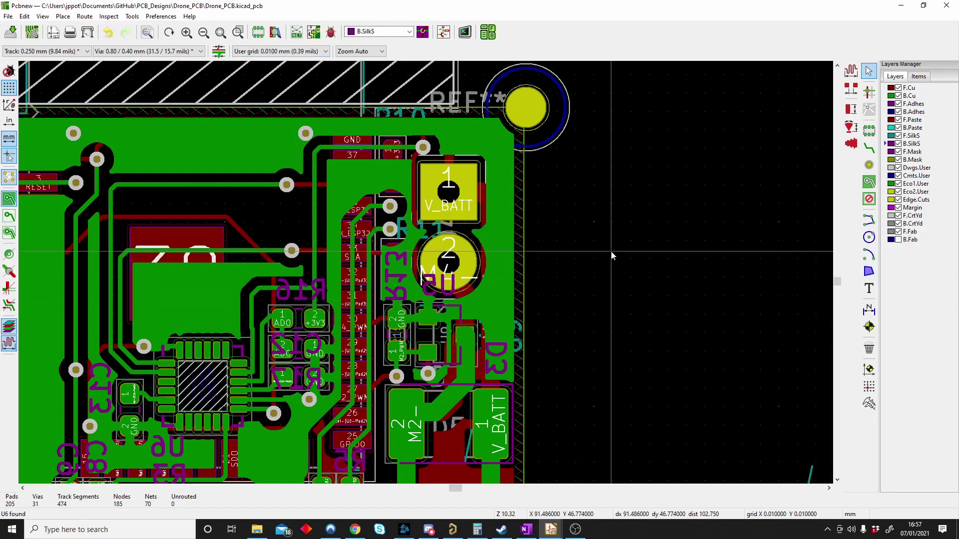
Step: Step the grid back through the presets in reverse order up to 0.5000 mm
key("shift+n")
key("shift+n")
key("shift+n")
key("shift+n")
key("shift+n")
key("shift+n")
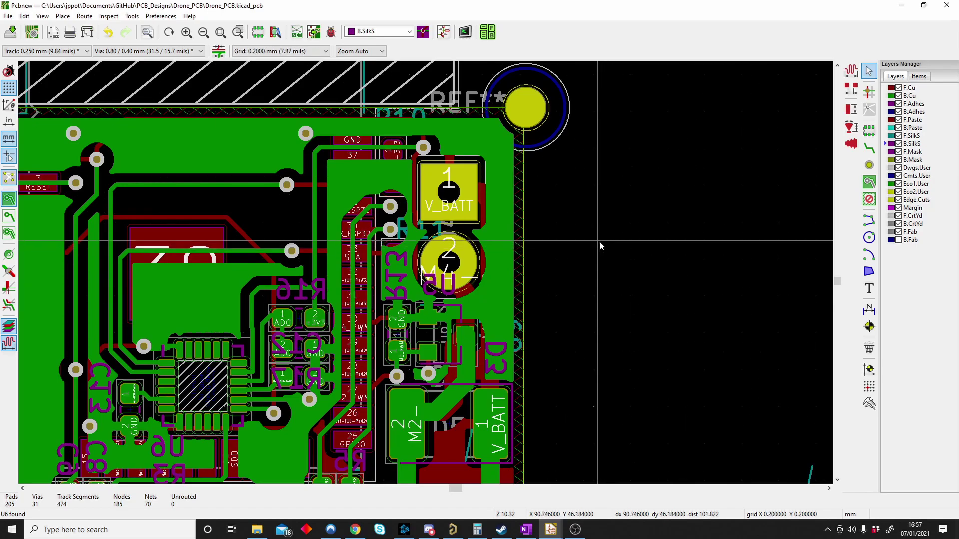
key("shift+n")
key("shift+n")
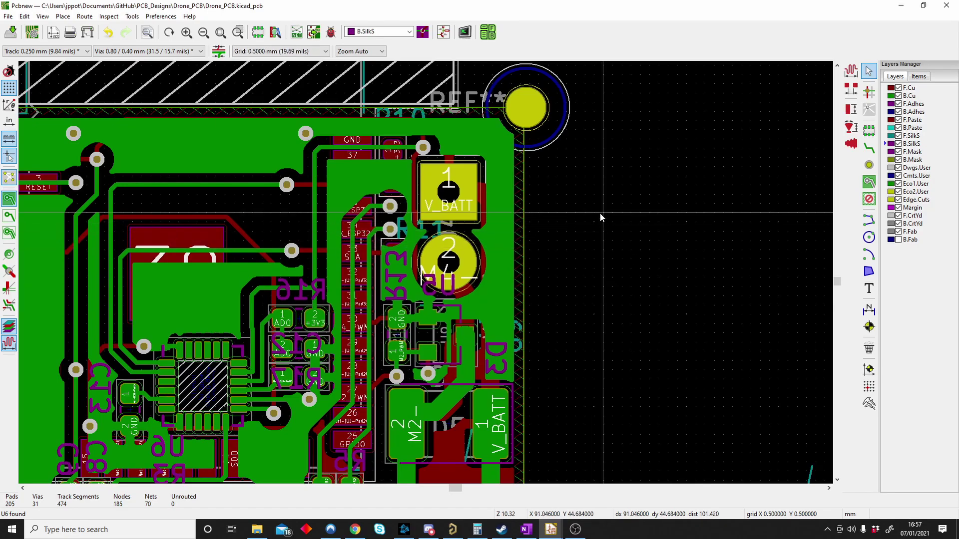
Step: Keep cycling the grid in the same reverse direction until it passes the 0.0508 mm preset
key("shift+n")
key("shift+n")
key("shift+n")
scroll(566, 224, "up", 1)
scroll(426, 276, "up", 8)
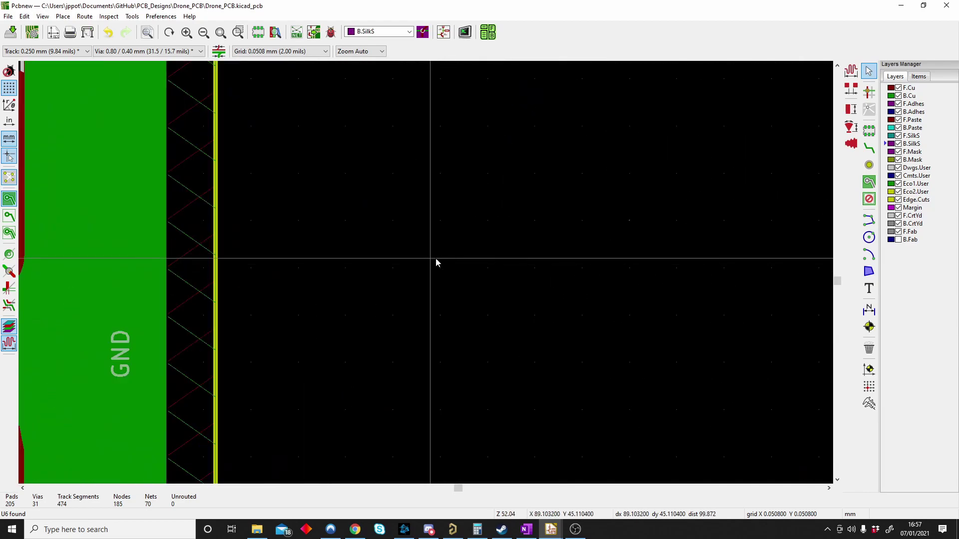
key("shift+n")
key("shift+n")
Step: Delete the 18.432 mm dimension beside the board
scroll(442, 269, "down", 14)
middle_click_drag(349, 293, 404, 201)
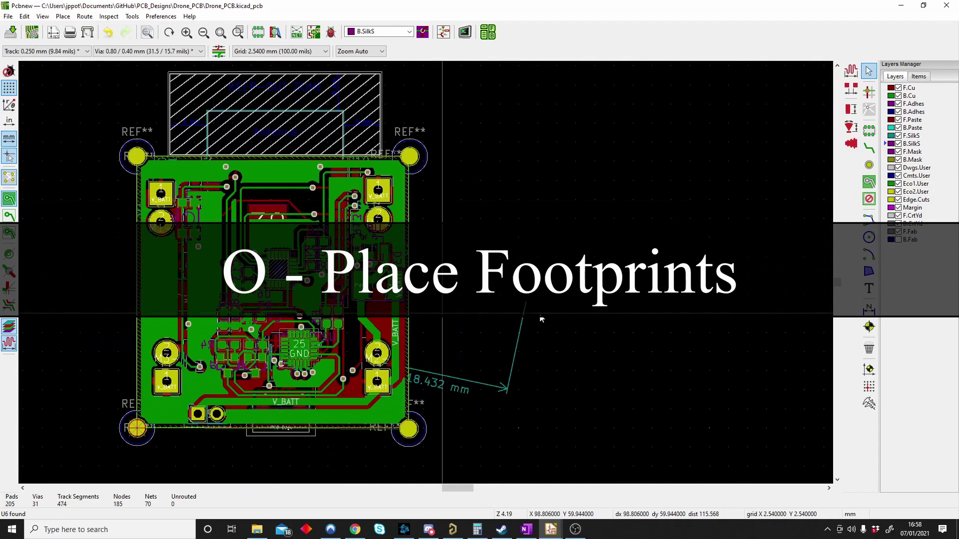
left_click_drag(574, 310, 473, 398)
key("Delete")
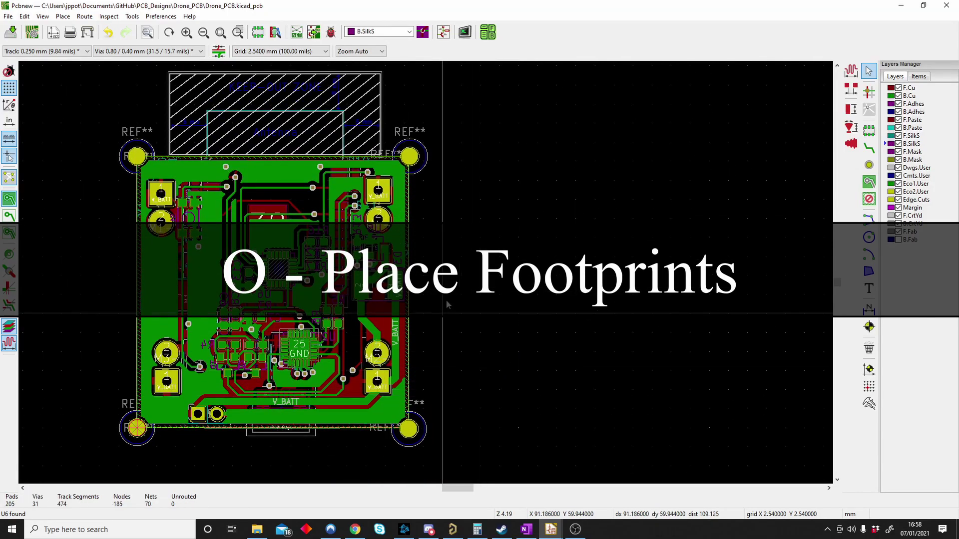
Step: Load the SW_Cherry_MX_1.00u_PCB footprint from the Button_Switch_Keyboard library for placement, and leave the placement command
key("o")
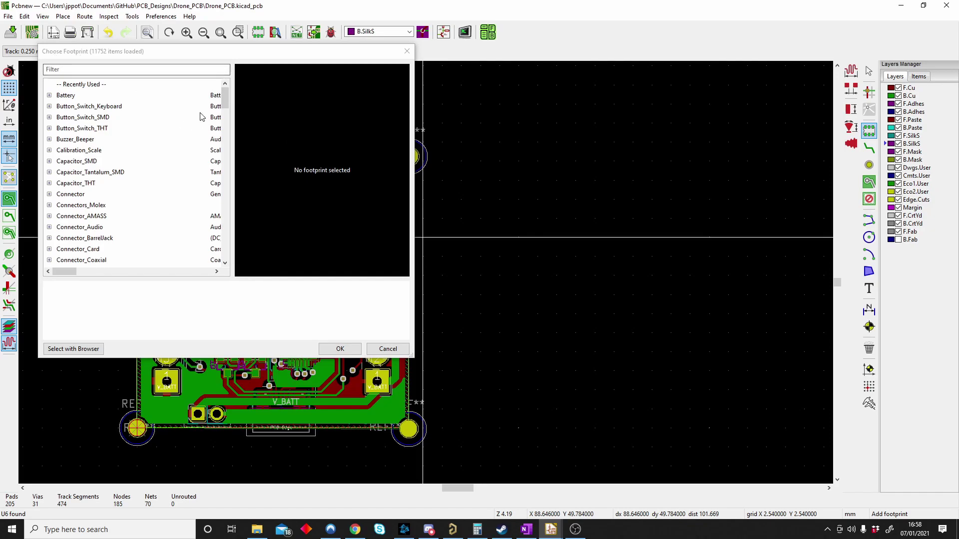
left_click(133, 111)
left_click(50, 106)
left_click(55, 117)
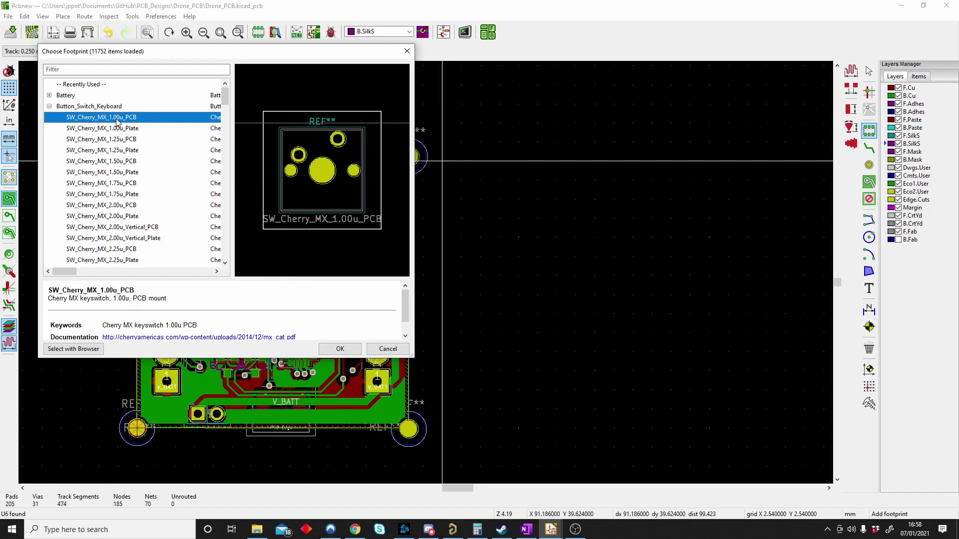
left_click(340, 348)
key("Escape")
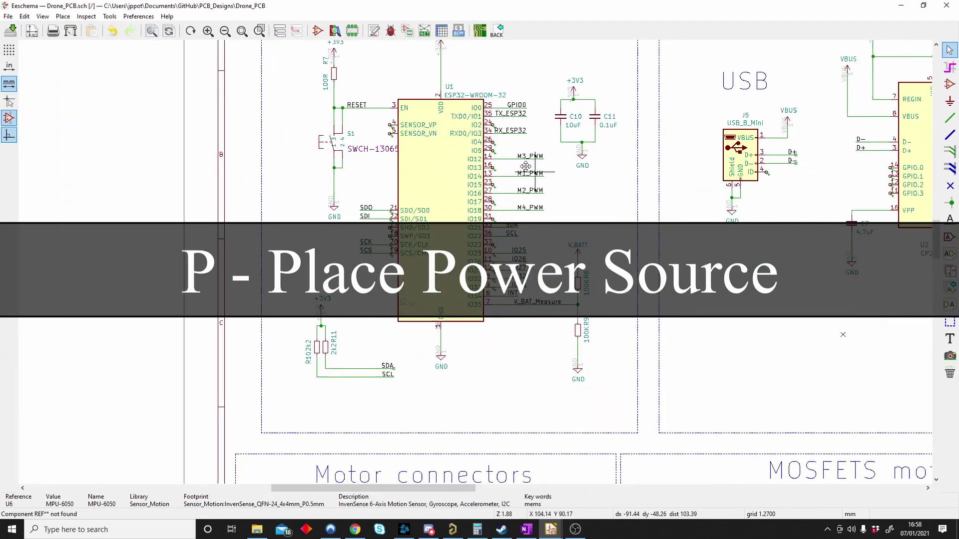
Step: Open the power symbol chooser from the schematic and expand and collapse its power library to browse the symbols
scroll(524, 167, "down", 3)
middle_click_drag(449, 257, 367, 259)
scroll(407, 189, "up", 3)
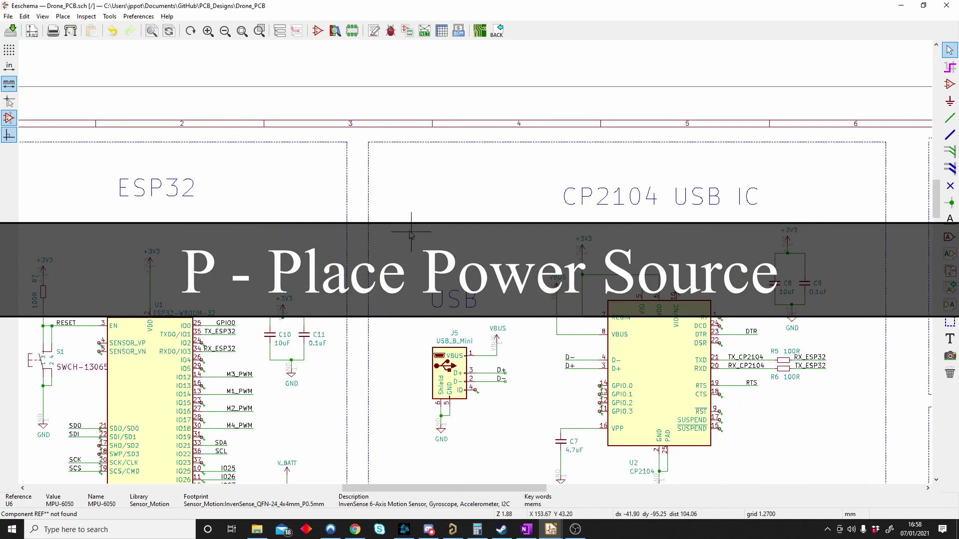
key("p")
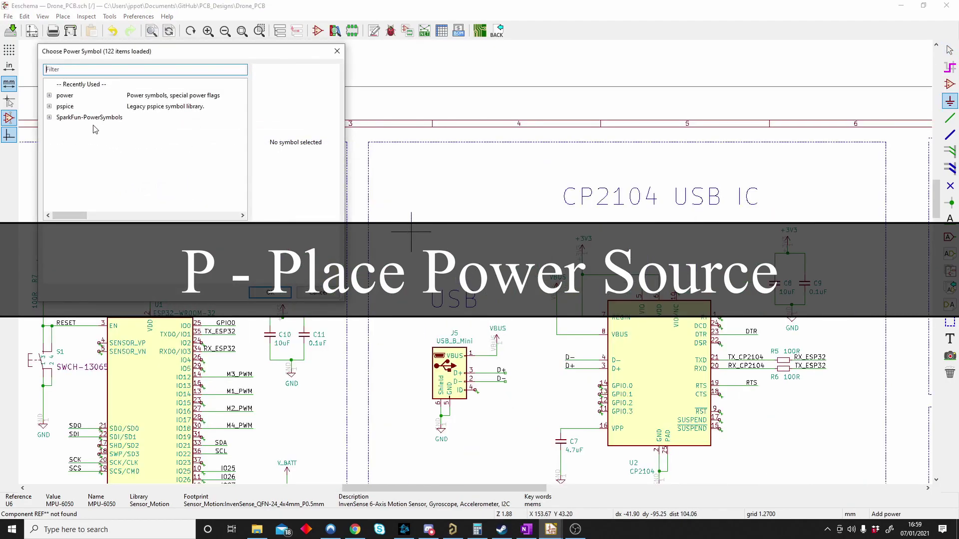
double_click(56, 99)
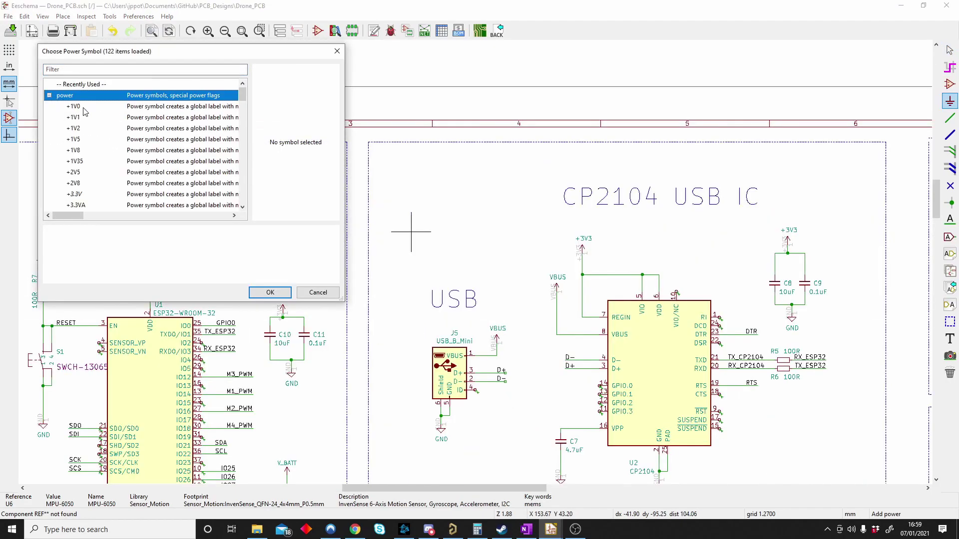
scroll(91, 157, "down", 1)
left_click(48, 85)
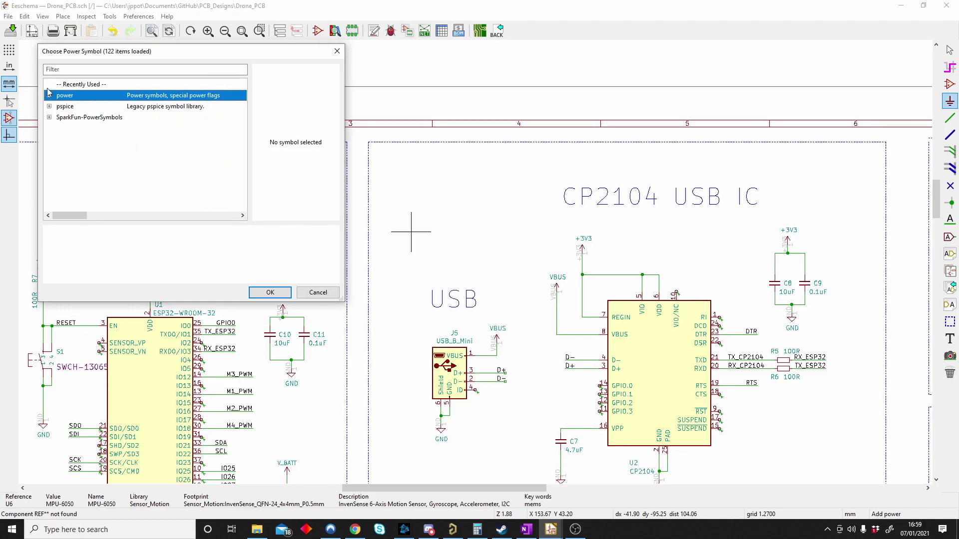
Step: Filter the power symbols for gnd and cancel the symbol placement
left_click(60, 74)
type("gnd")
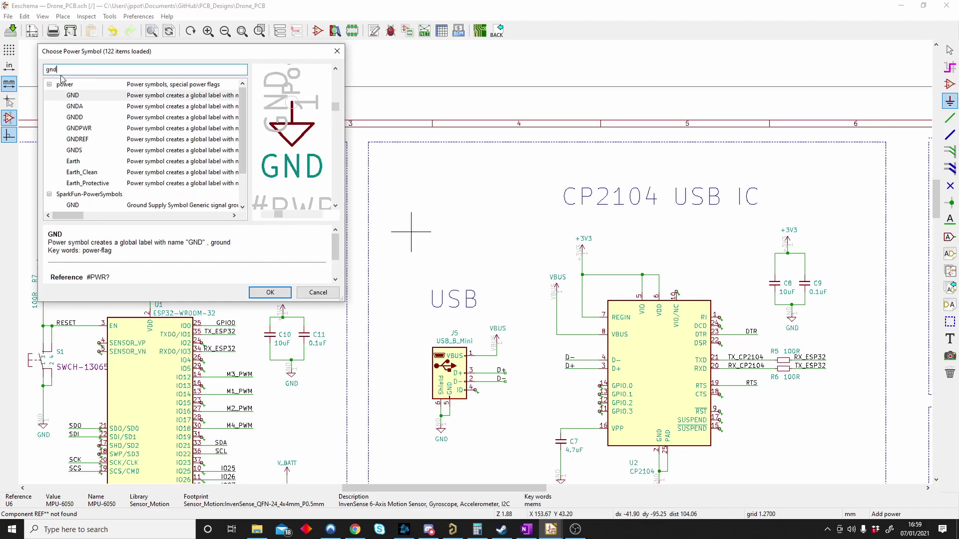
left_click(317, 292)
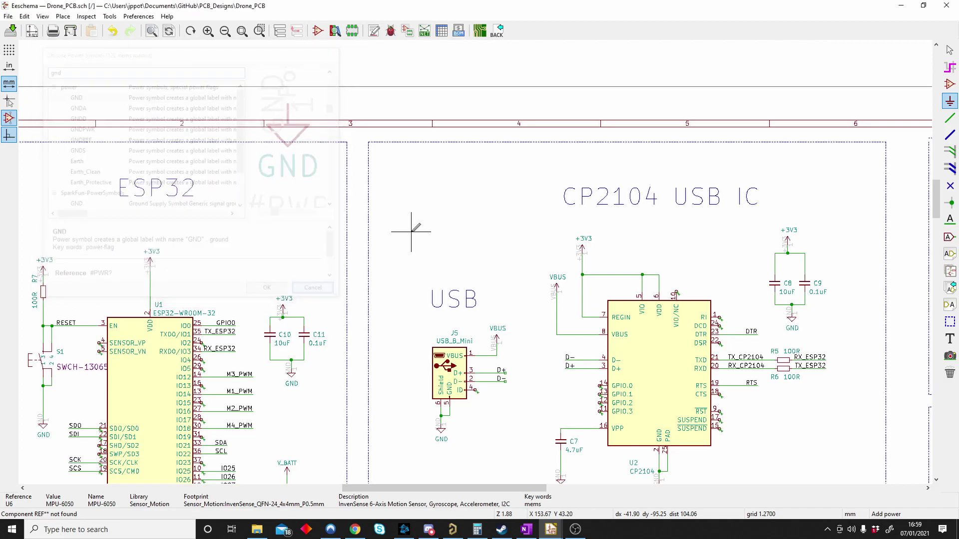
left_click(442, 205)
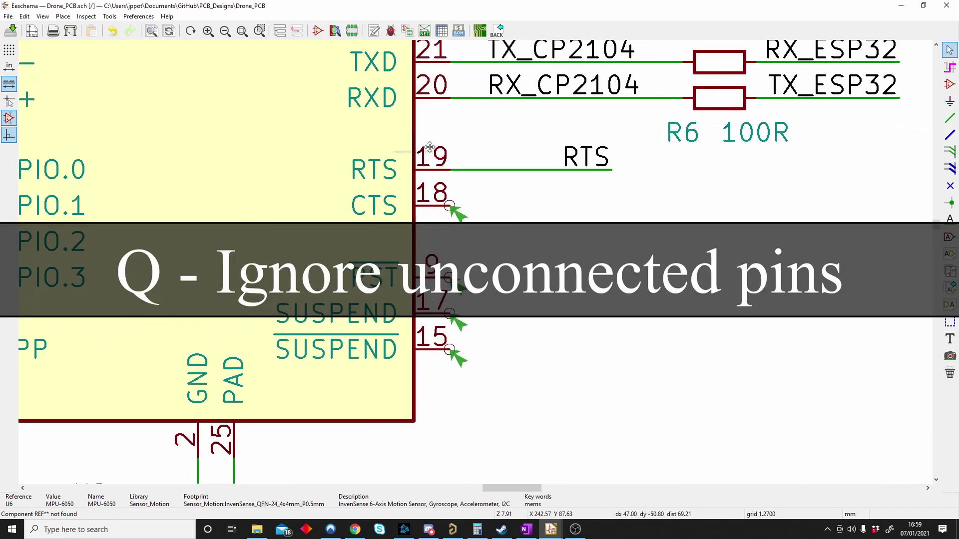
Step: Run the electrical rules check on the schematic and inspect the CP2104's unconnected pins
middle_click_drag(424, 149, 442, 150)
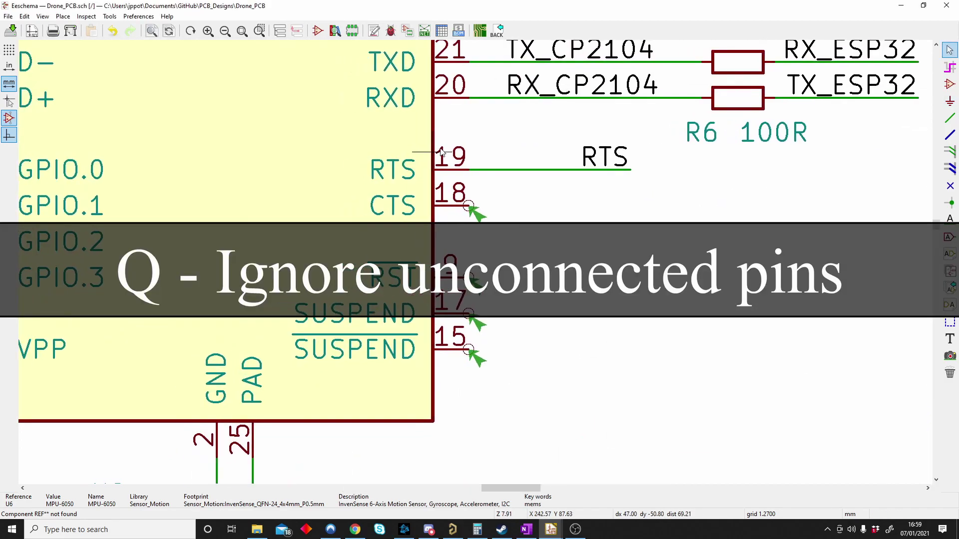
scroll(343, 188, "down", 1)
middle_click_drag(340, 217, 348, 263)
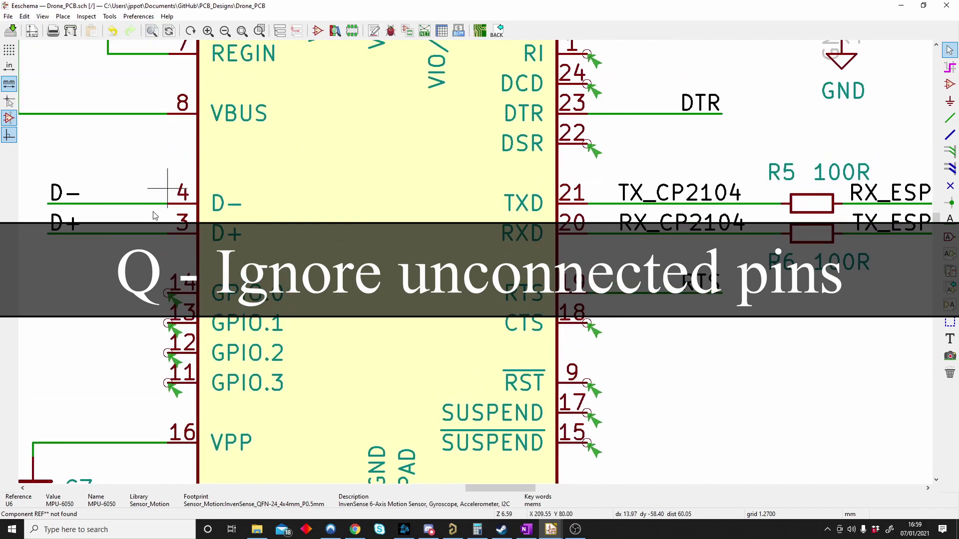
left_click(88, 17)
left_click(108, 32)
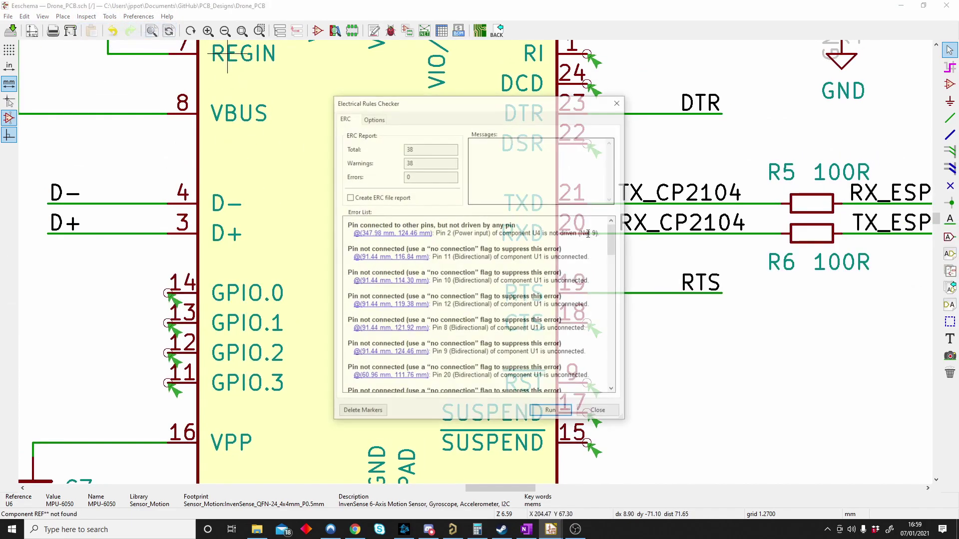
left_click(551, 412)
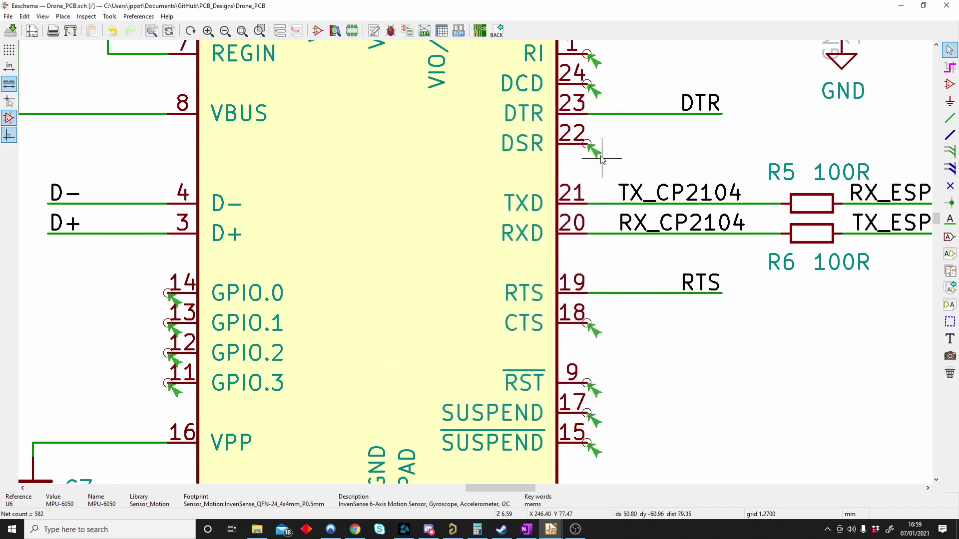
Step: Place no-connect flags on CP2104 pins 1, 24, 22, 18, 9, 17 and 15
middle_click_drag(599, 157, 509, 248)
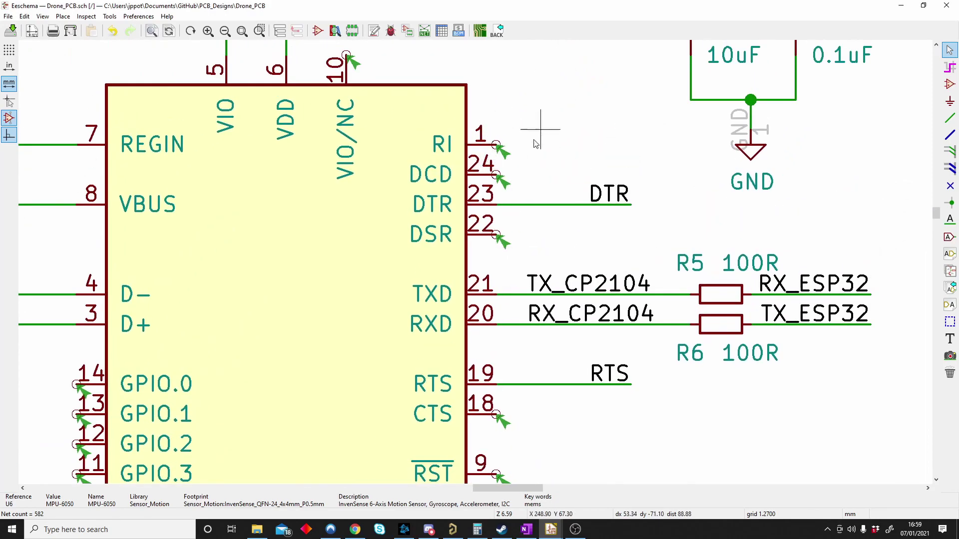
key("q")
left_click(496, 174)
left_click(496, 234)
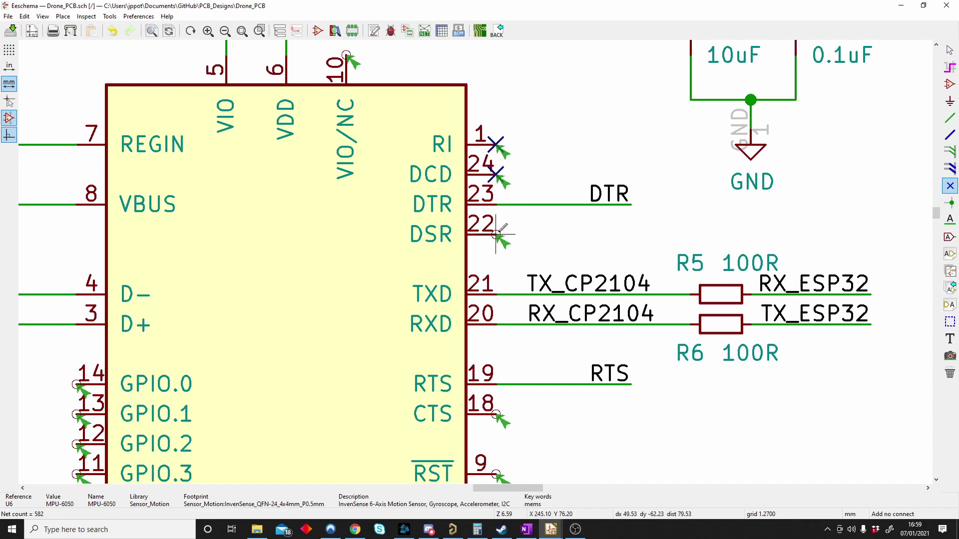
left_click(496, 414)
scroll(540, 444, "down", 1)
left_click(438, 298)
left_click(437, 323)
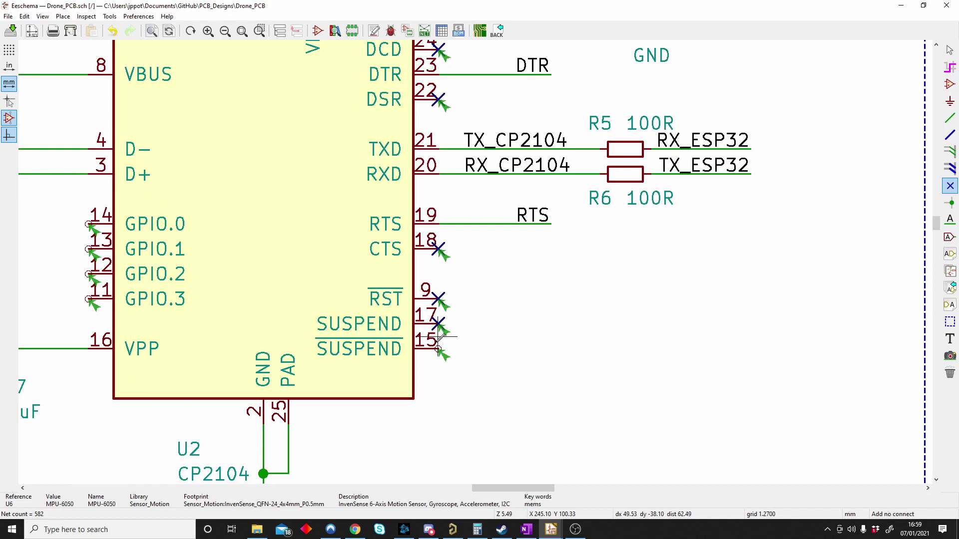
Step: Place no-connect flags on the CP2104's GPIO.3, GPIO.2, GPIO.1 and GPIO.0 pins, and leave the command
left_click(89, 299)
left_click(88, 274)
left_click(92, 253)
left_click(89, 224)
key("Escape")
Step: Rerun the electrical rules check on the schematic and close the checker
middle_click_drag(117, 120, 192, 144)
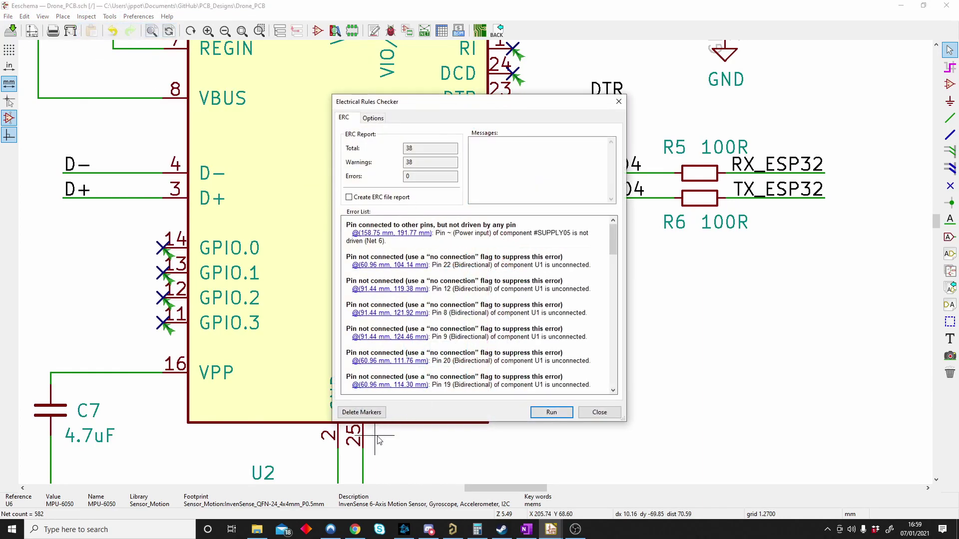
left_click(547, 413)
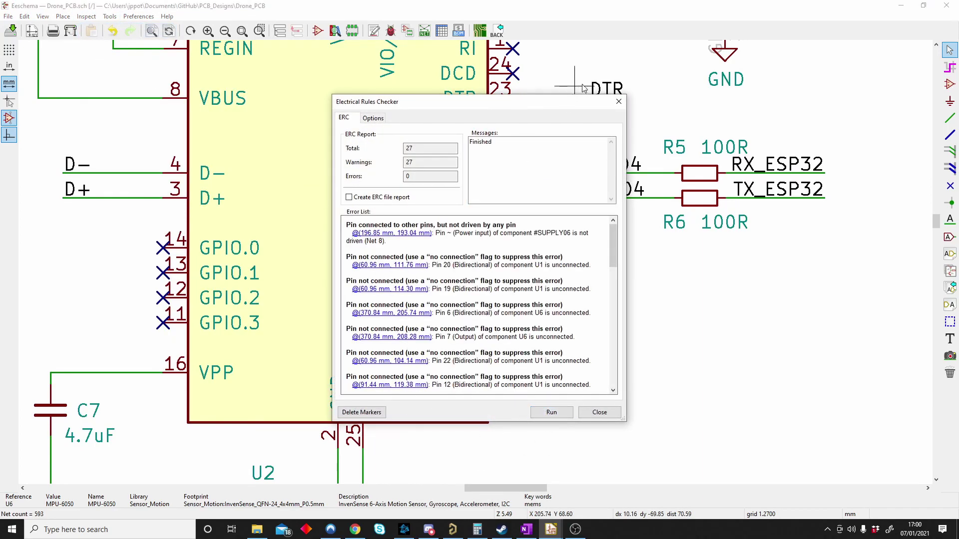
left_click(618, 102)
Step: Try an extra no-connect flag beside the CP2104 and delete it
middle_click_drag(552, 145, 456, 191)
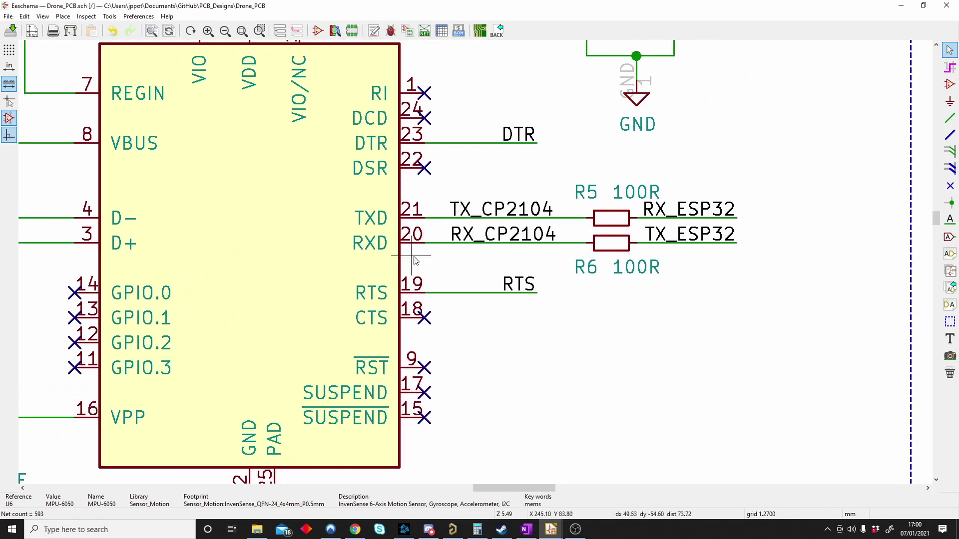
key("q")
key("Escape")
left_click_drag(459, 356, 437, 383)
key("Delete")
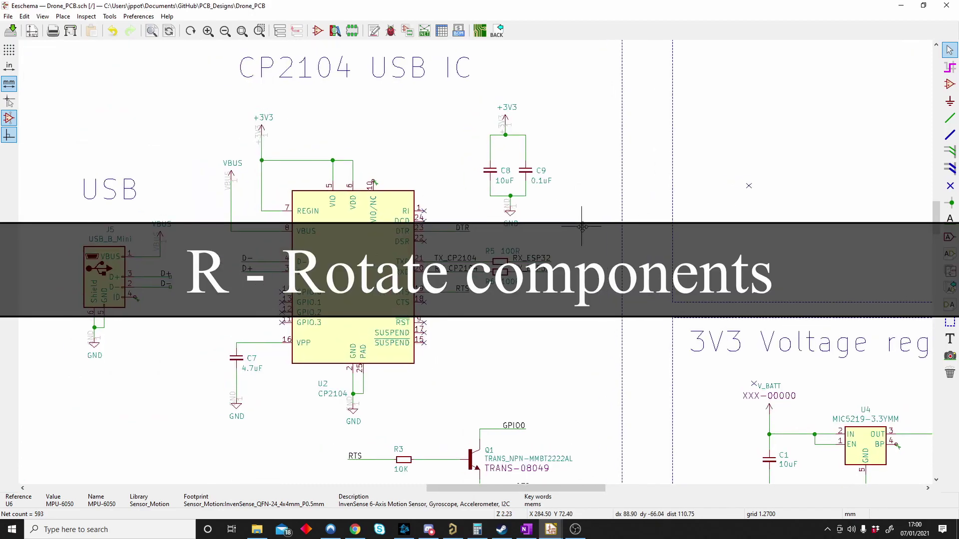
Step: Pick up resistor R6 in the schematic, rotate it through several quarter turns, and place it
scroll(377, 323, "up", 5)
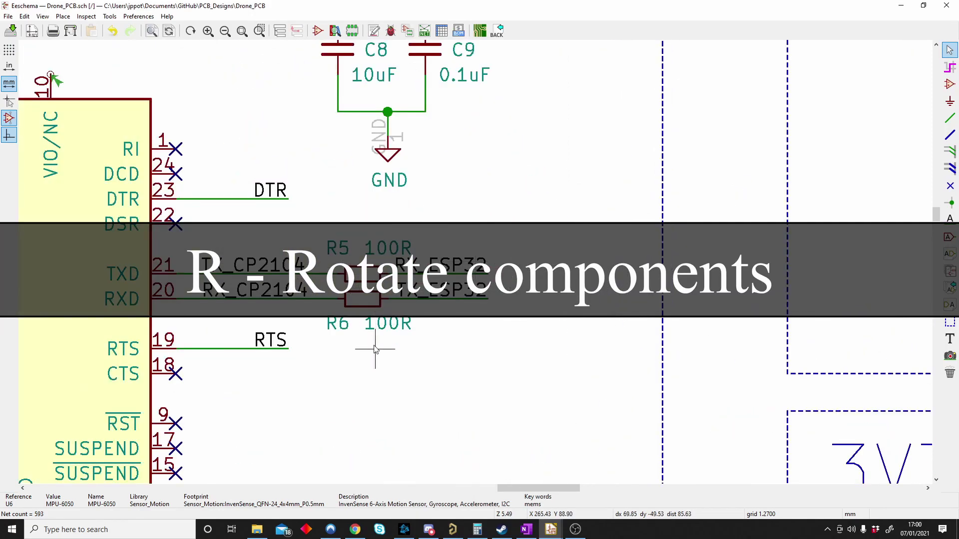
left_click_drag(366, 314, 363, 301)
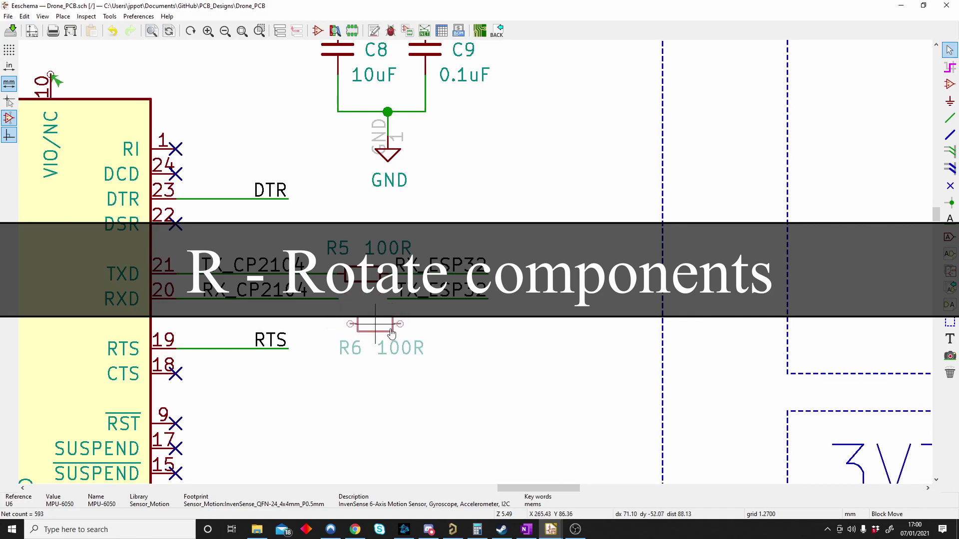
key("r")
key("r")
key("r")
key("r")
key("r")
key("r")
left_click(338, 249)
Step: Switch to the PCB layout editor, pick up resistor R10, rotate it and place it
left_click(551, 529)
left_click(334, 202)
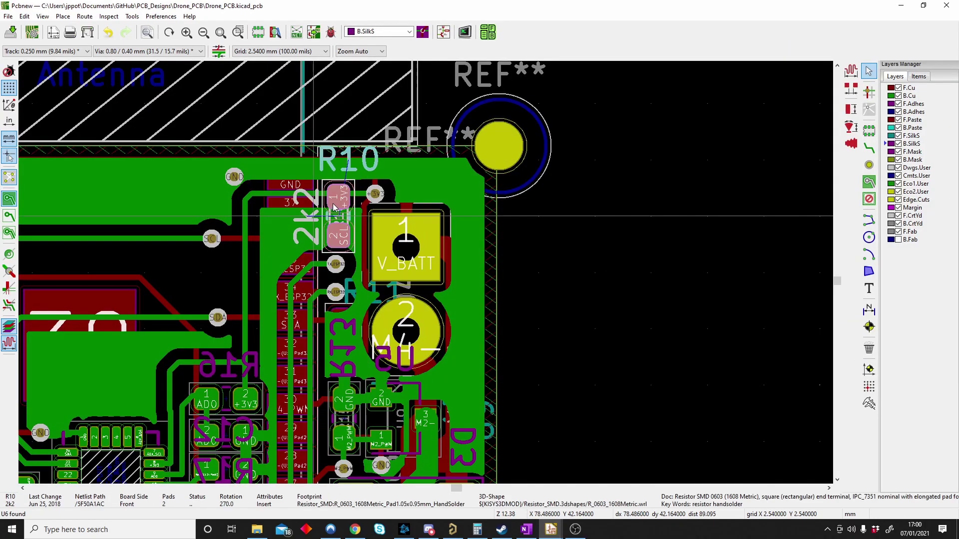
key("m")
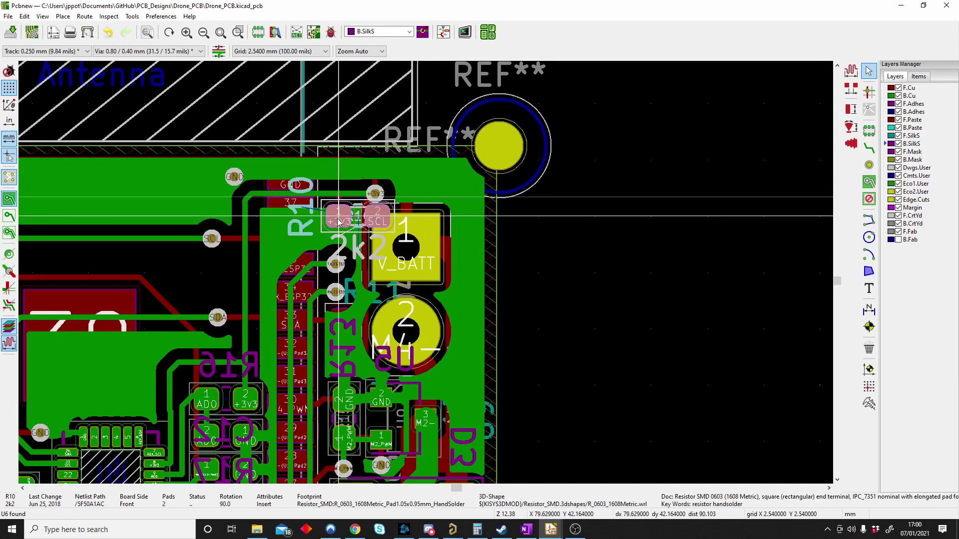
left_click(343, 188)
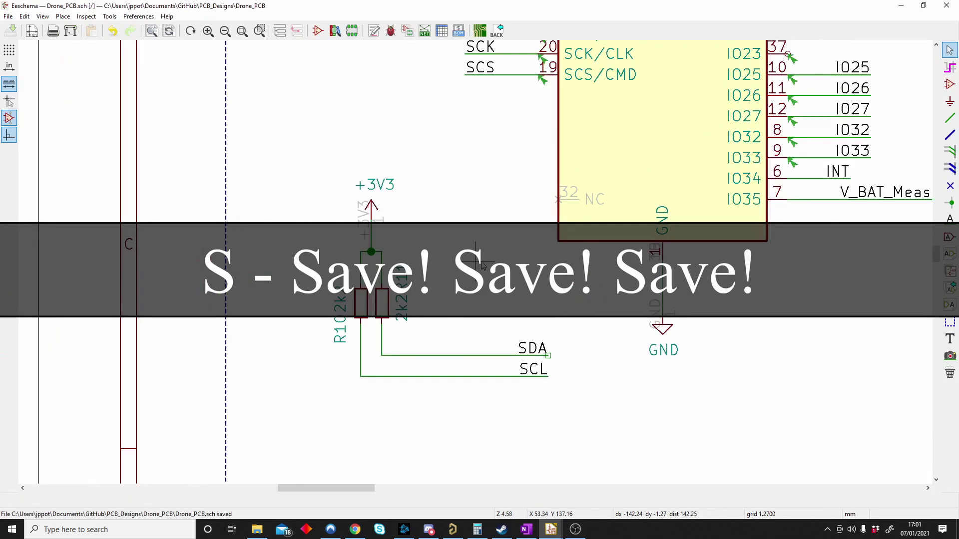
Step: Add the text note "Remeber the ESP32 runs of 3.3V" below the ESP32 heading in the schematic, and leave the text command
scroll(431, 251, "up", 2)
scroll(477, 266, "down", 1)
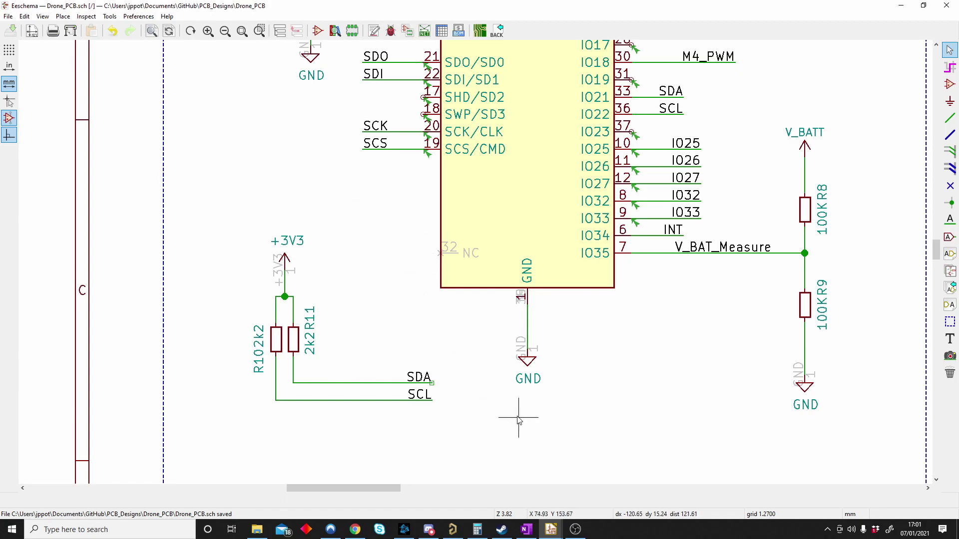
scroll(544, 441, "down", 5)
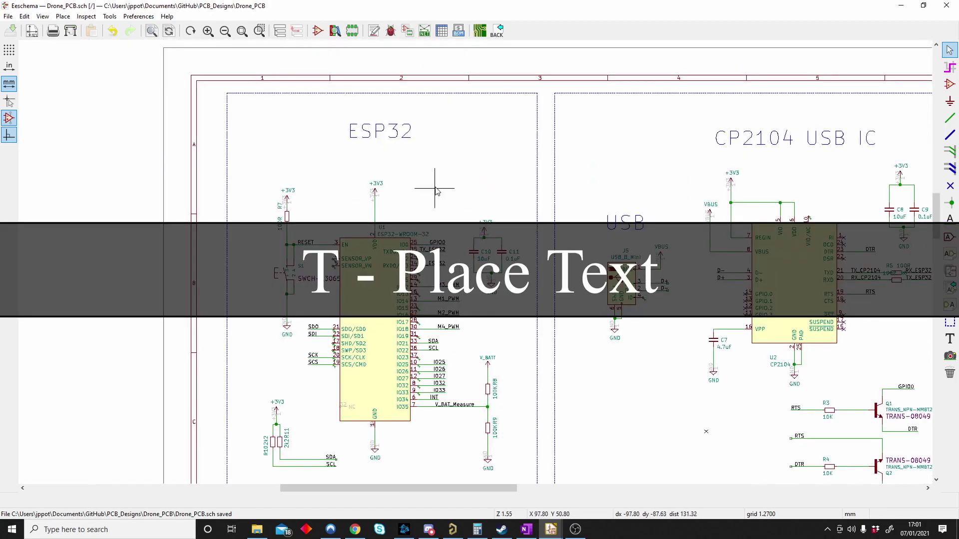
key("t")
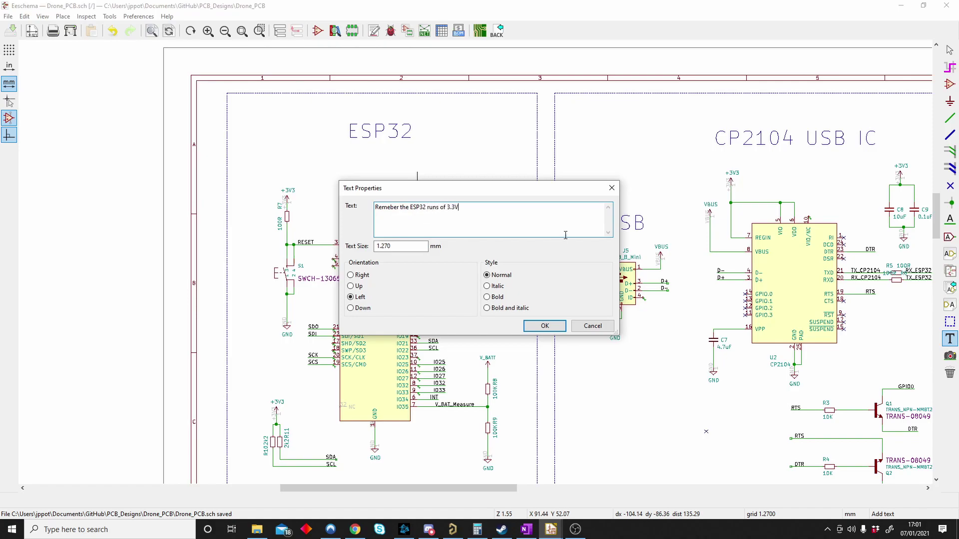
left_click(553, 329)
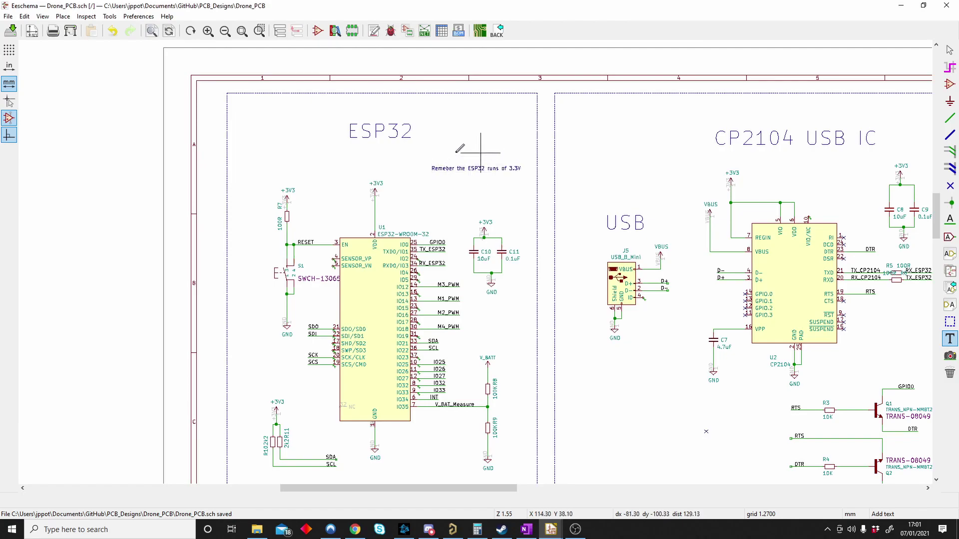
left_click(466, 183)
key("Escape")
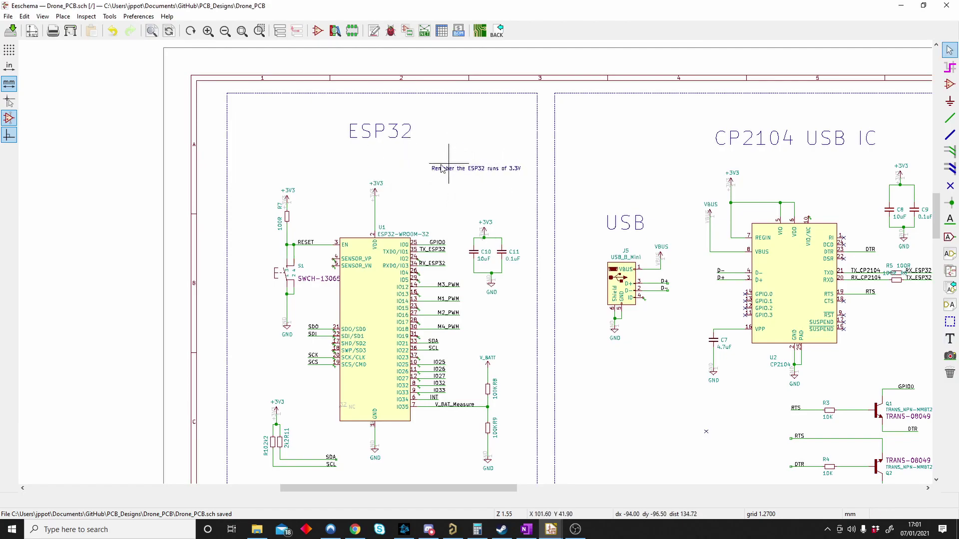
middle_click_drag(466, 223, 451, 217)
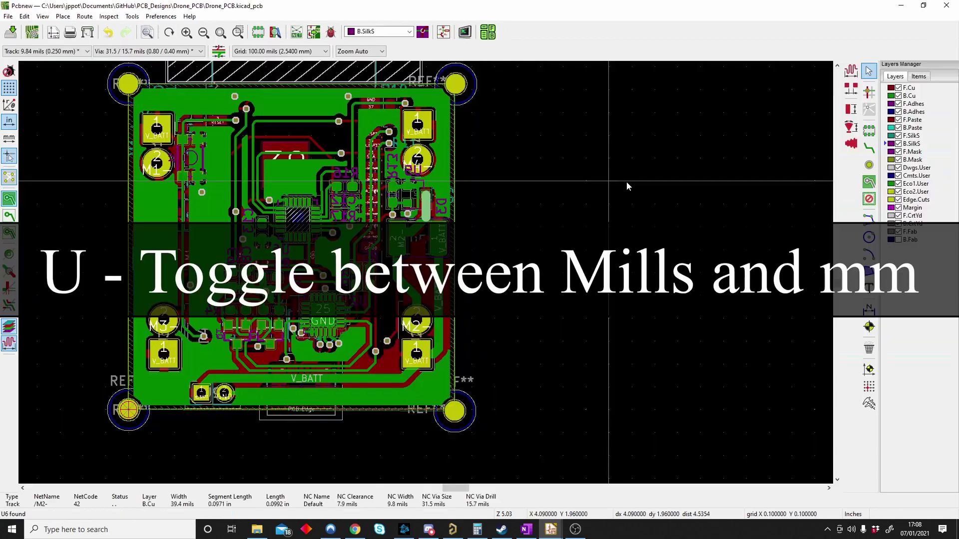
Step: In the PCB layout editor, clear the track selection and toggle the units between inches and millimetres twice, ending in inches
middle_click_drag(630, 184, 657, 192)
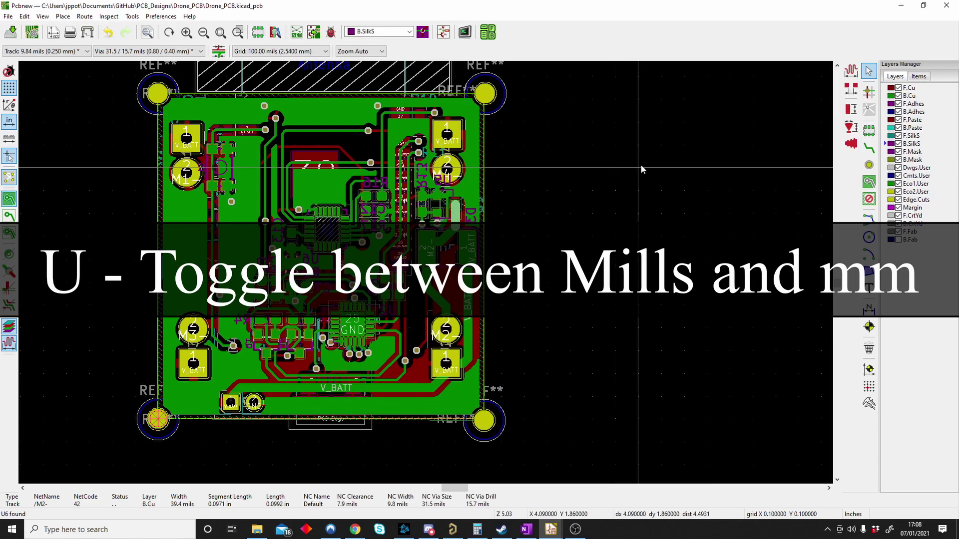
middle_click_drag(643, 173, 664, 208)
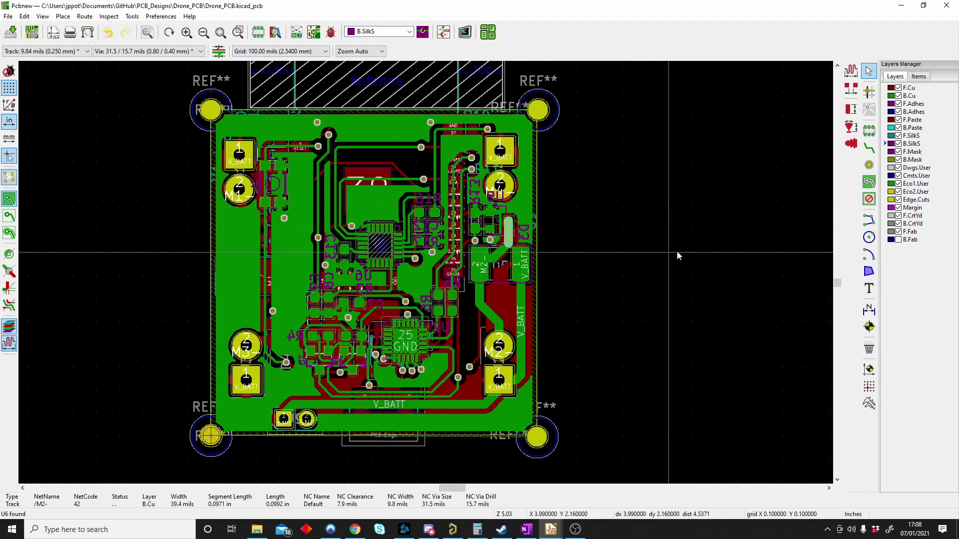
left_click(660, 255)
key("ctrl+u")
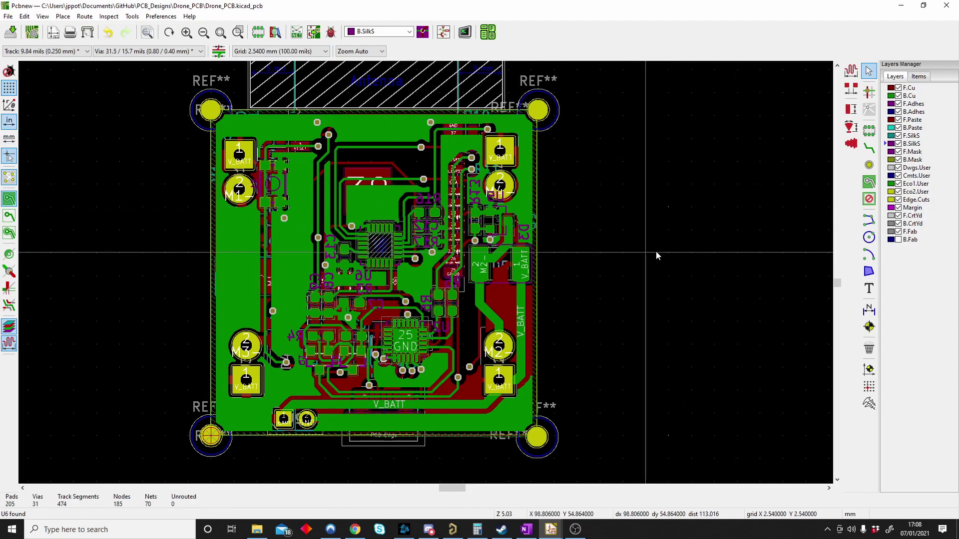
key("ctrl+u")
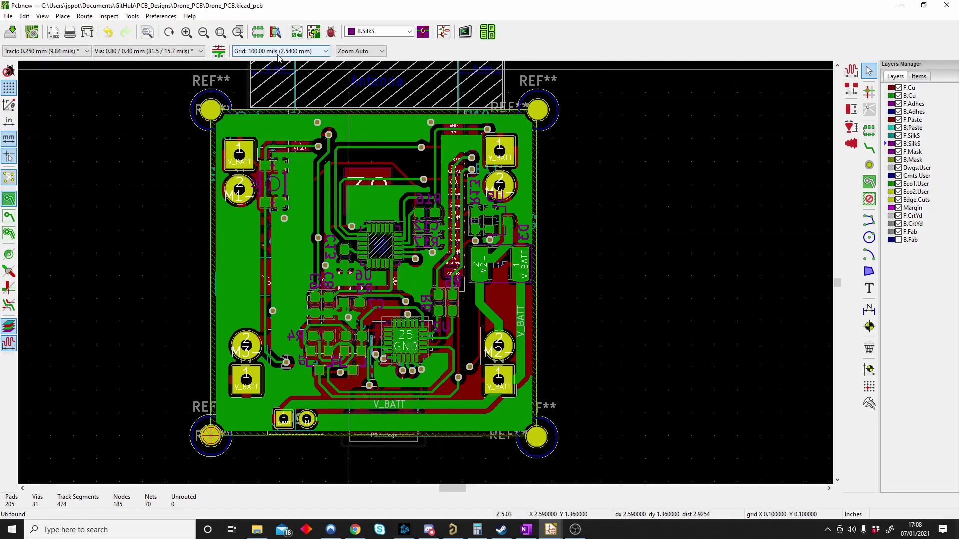
key("ctrl+u")
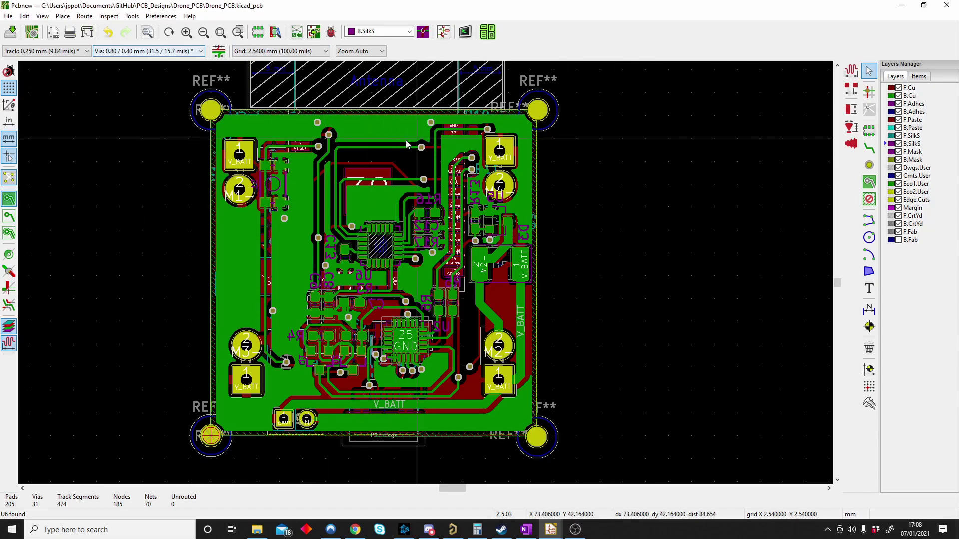
key("ctrl+u")
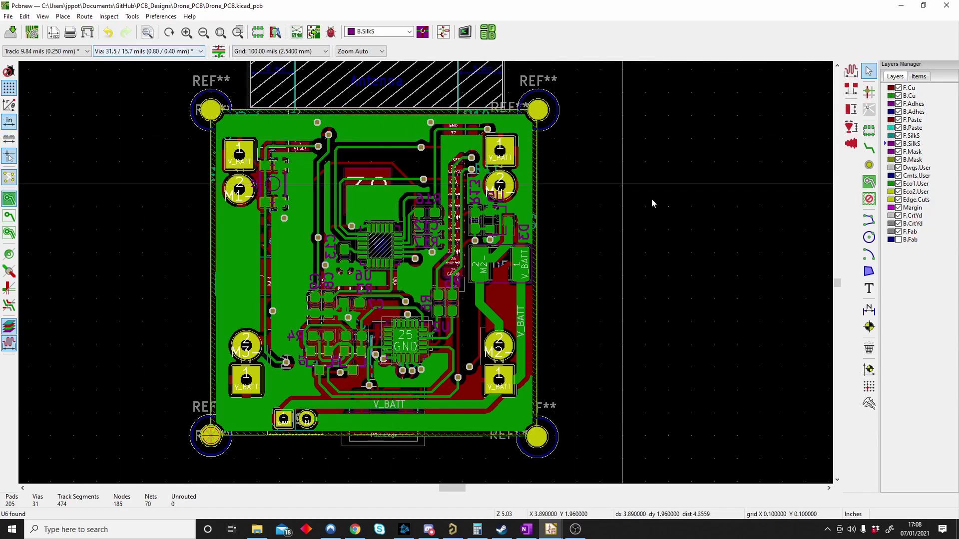
Step: Toggle the layout units to millimetres and back to inches once more
key("ctrl+u")
key("ctrl+u")
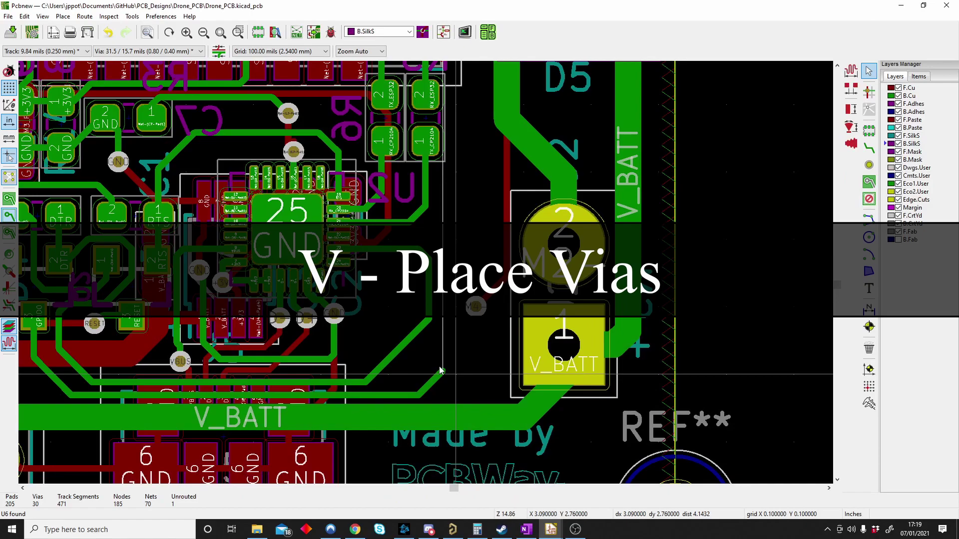
Step: Extend the open GPIO0 track on B.Cu upward, end it with a via left of M2-, and leave routing on F.Cu
key("x")
left_click(442, 370)
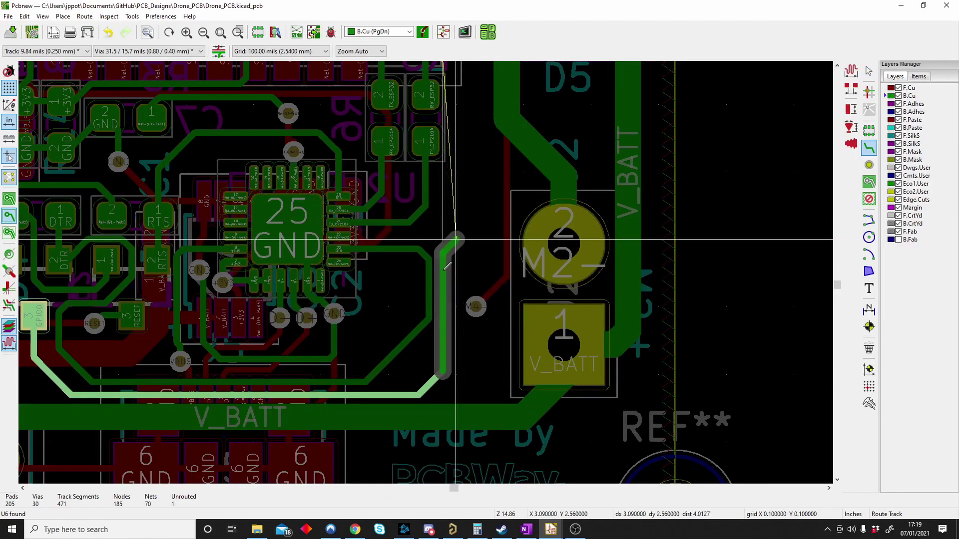
key("v")
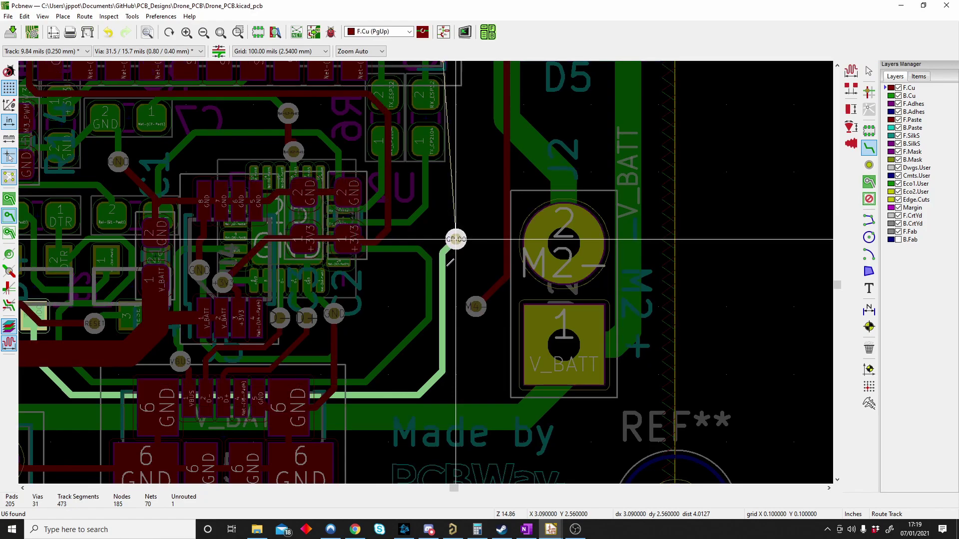
scroll(463, 173, "down", 2)
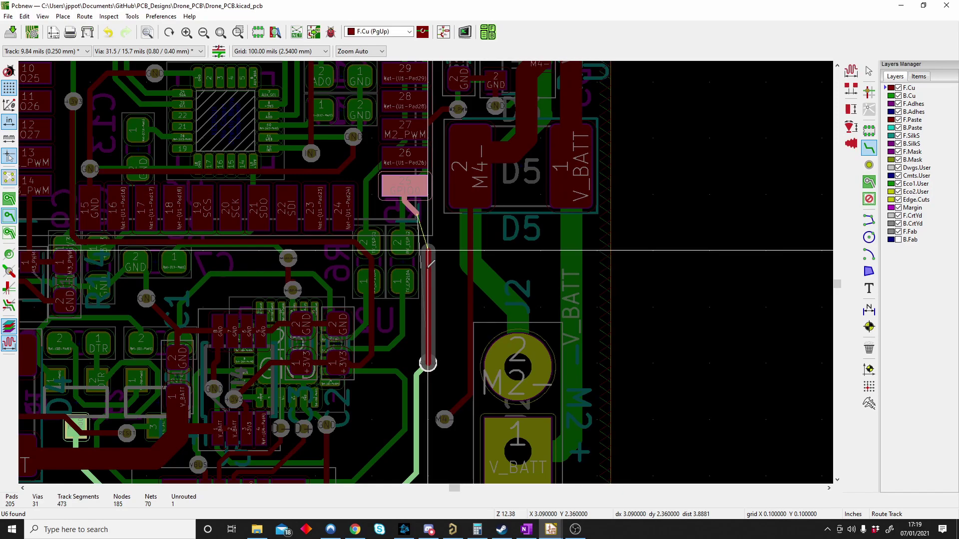
key("Escape")
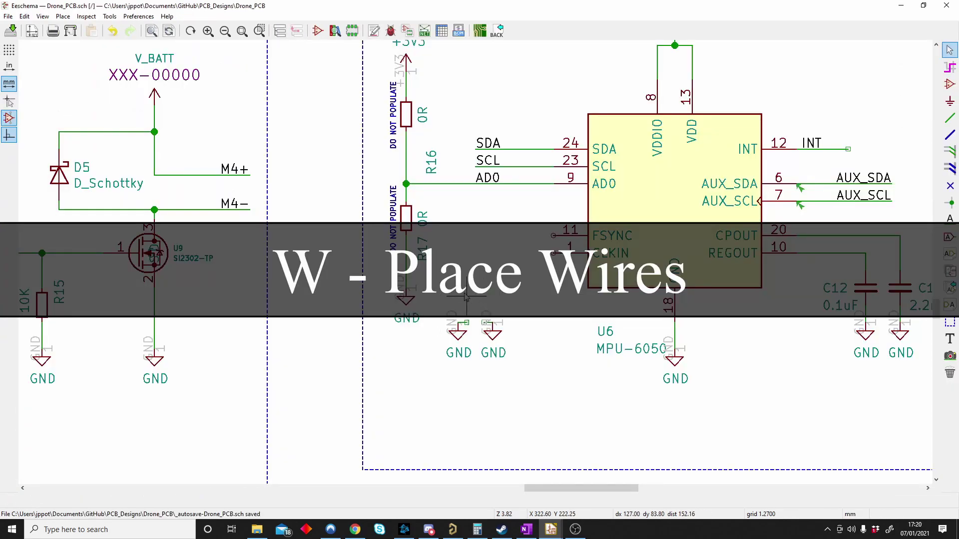
Step: Switch to the schematic and wire the FSYNC and CLKIN pins of U6 to the two GND symbols below them
key("w")
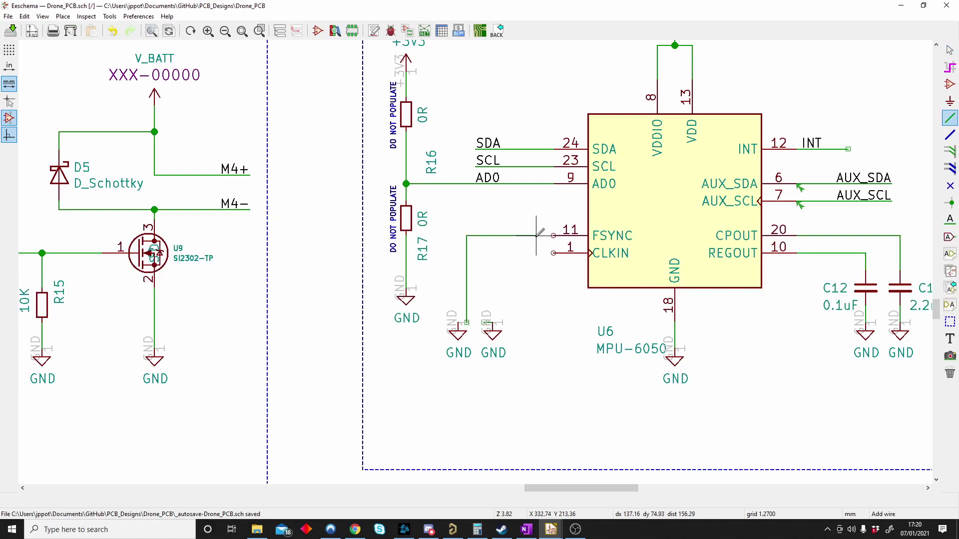
left_click(553, 235)
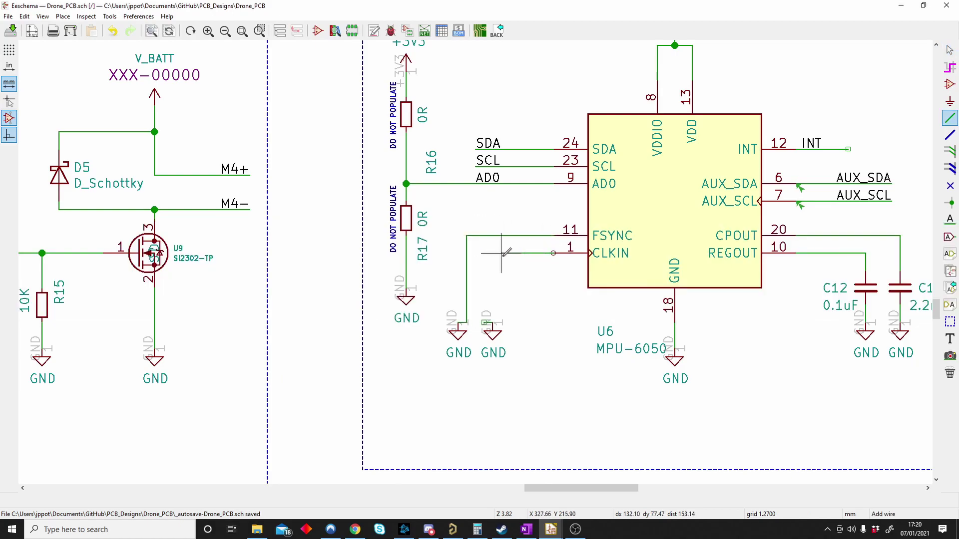
left_click(489, 312)
key("Escape")
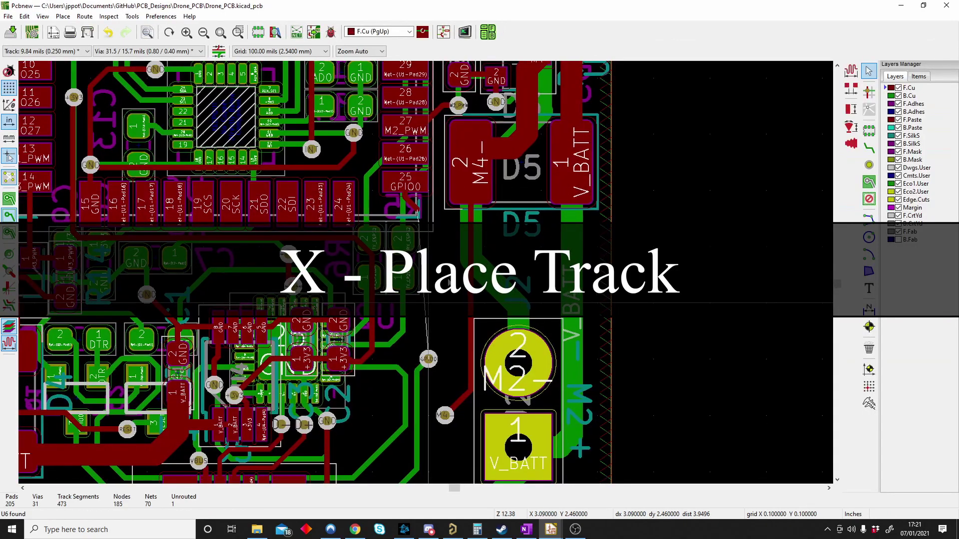
Step: Switch to the PCB layout and route an F.Cu track from the GPIO0 pad's stub down to the new GPIO0 via
middle_click_drag(448, 282, 451, 274)
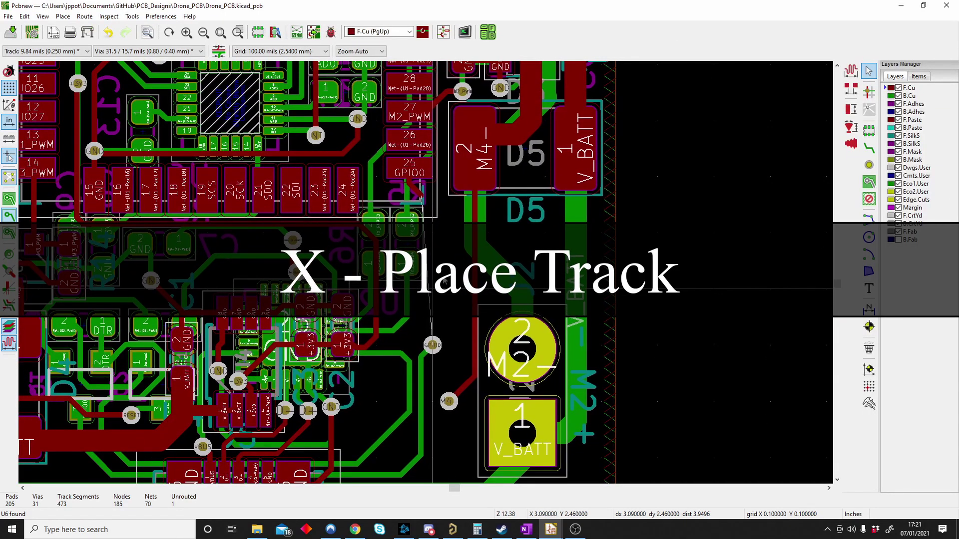
key("x")
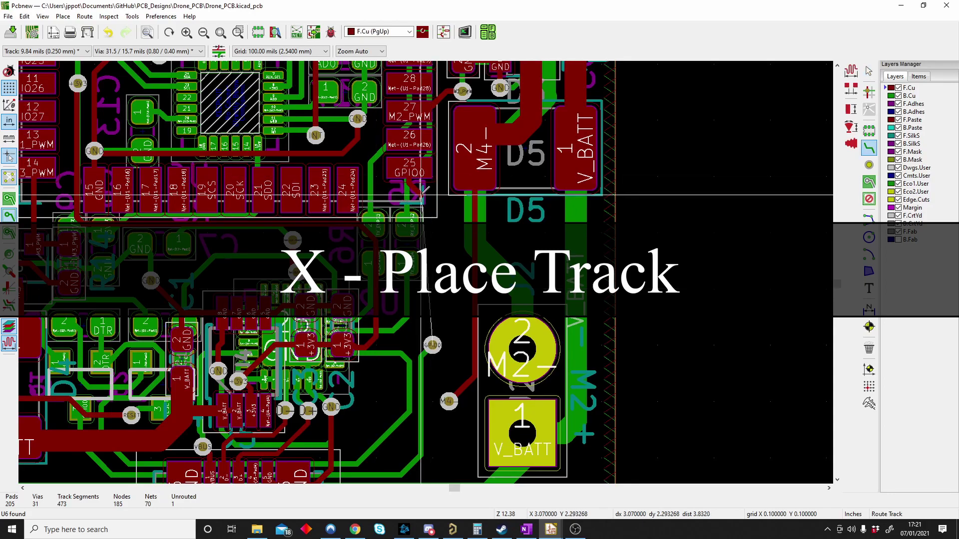
left_click(432, 289)
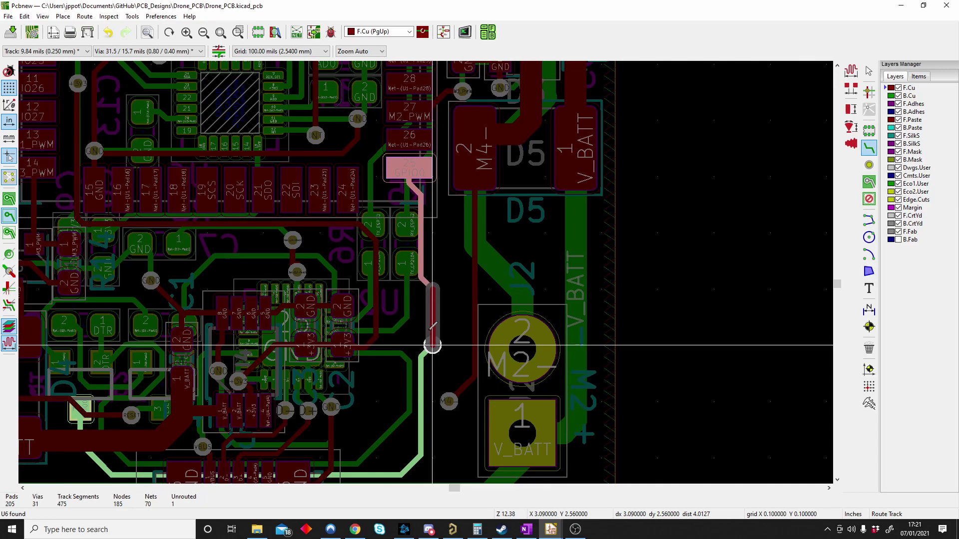
left_click(433, 345)
middle_click_drag(456, 289, 564, 301)
key("Escape")
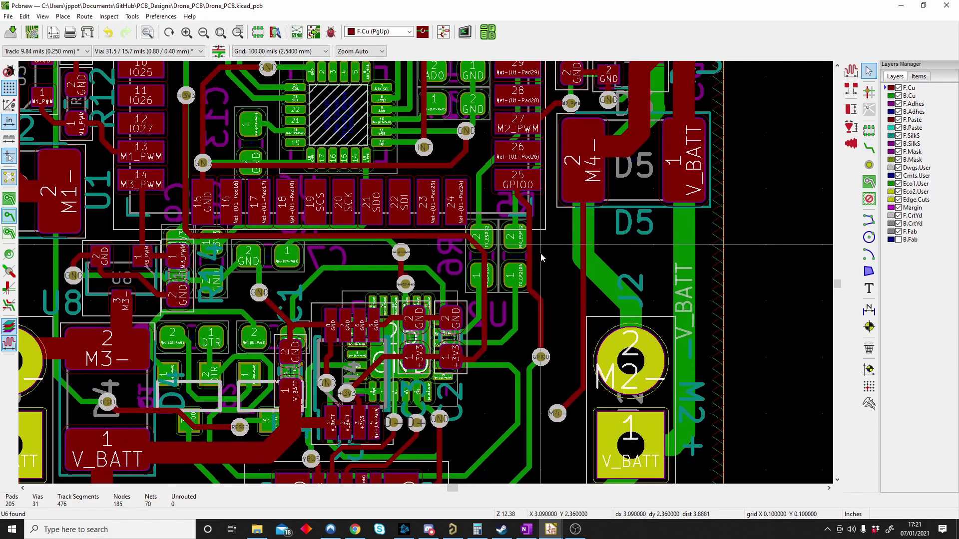
Step: Delete the F.Cu track segment directly above the GPIO0 via, try the redo command, and undo the deletion
middle_click_drag(560, 299, 561, 225)
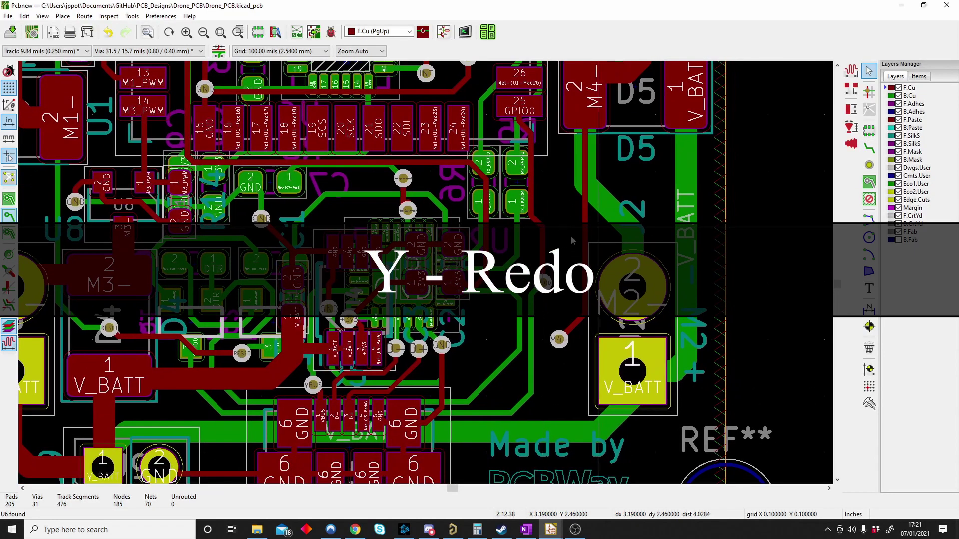
left_click(538, 249)
key("Delete")
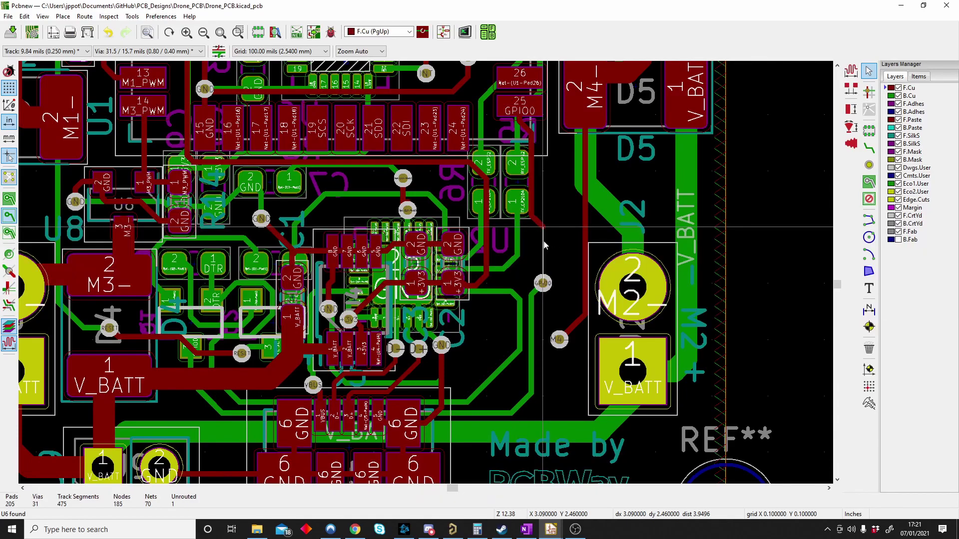
key("ctrl+y")
key("ctrl+y")
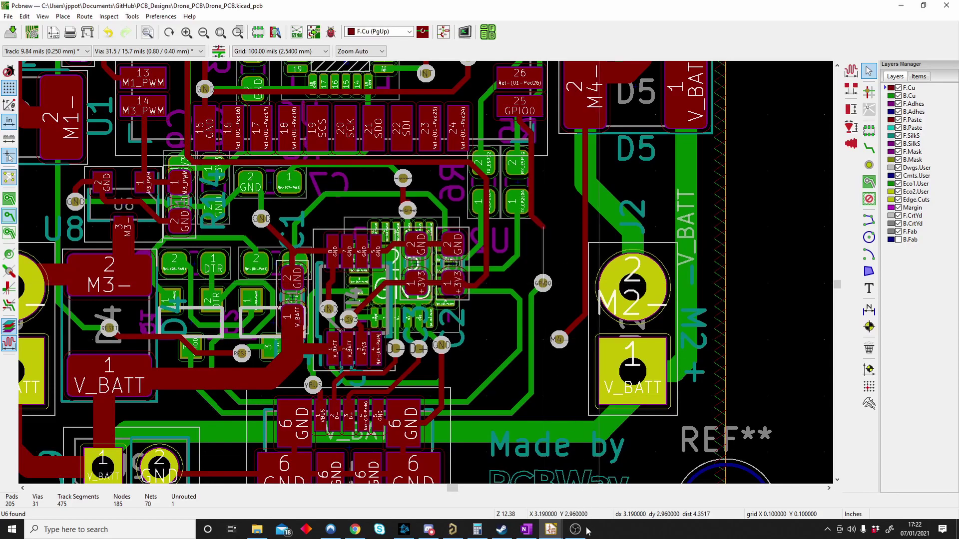
key("ctrl+z")
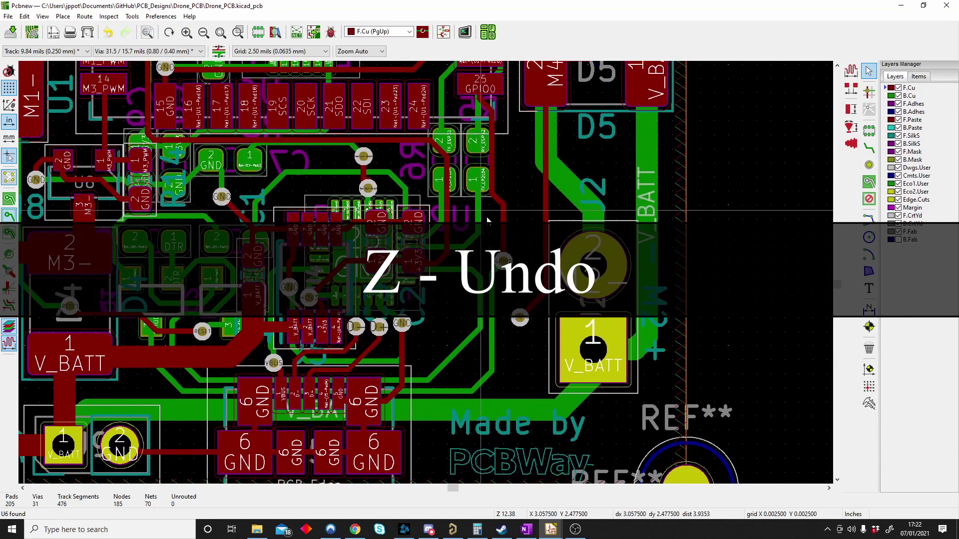
Step: Delete the block of components, tracks and vias around the 25-pad chip U2, and undo that deletion
left_click_drag(516, 230, 357, 366)
key("Delete")
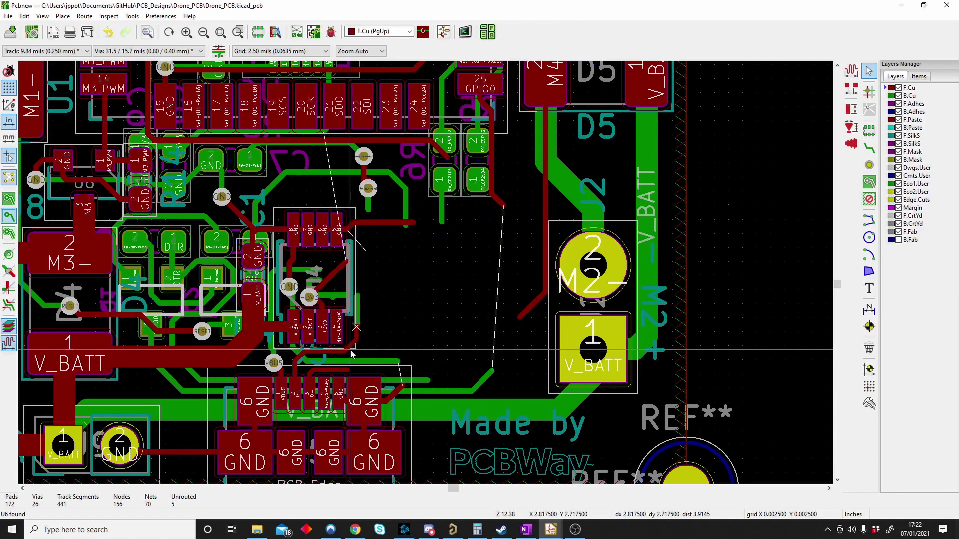
key("ctrl+z")
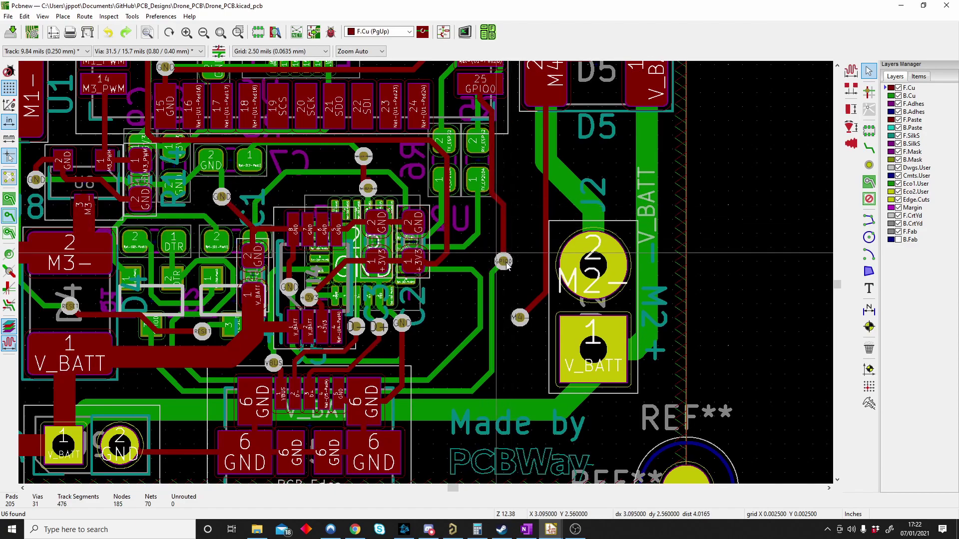
middle_click_drag(404, 401, 474, 383)
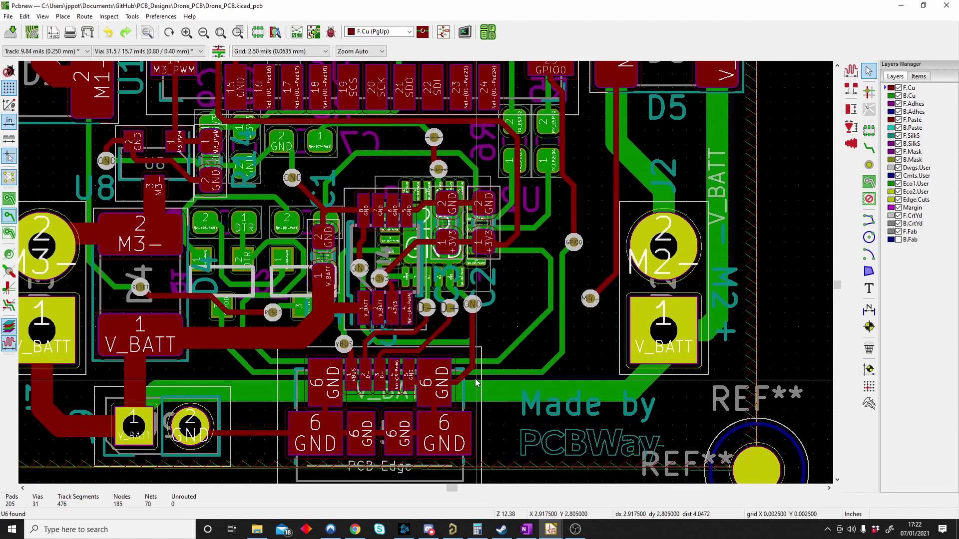